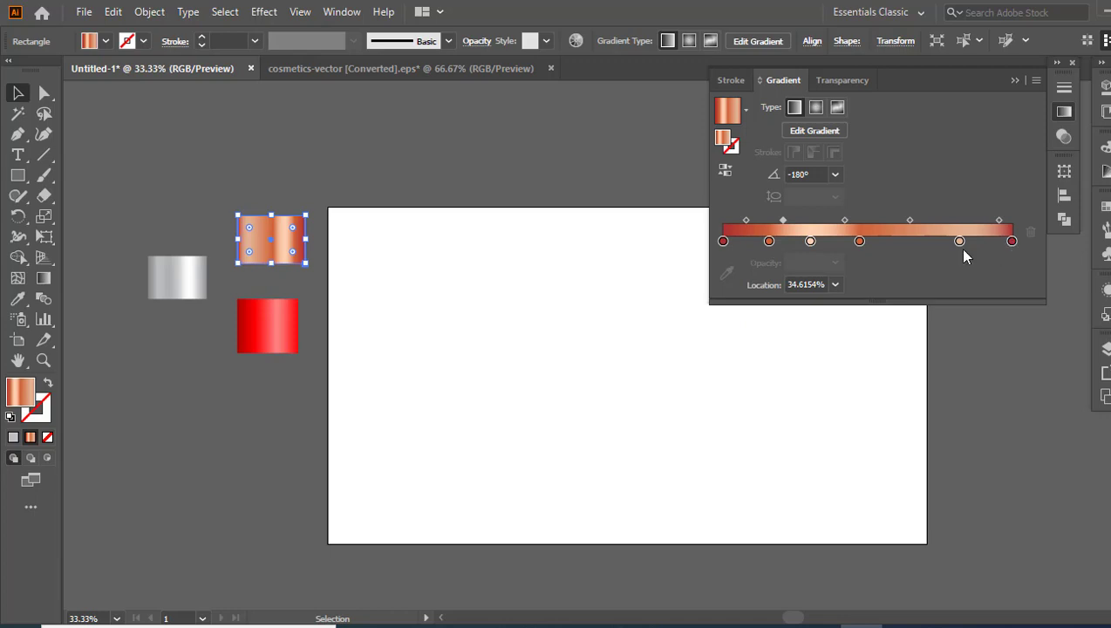
Examine the CMYK colour values of each of the six stops in the copper swatch's gradient
click(1012, 242)
double_click(1012, 242)
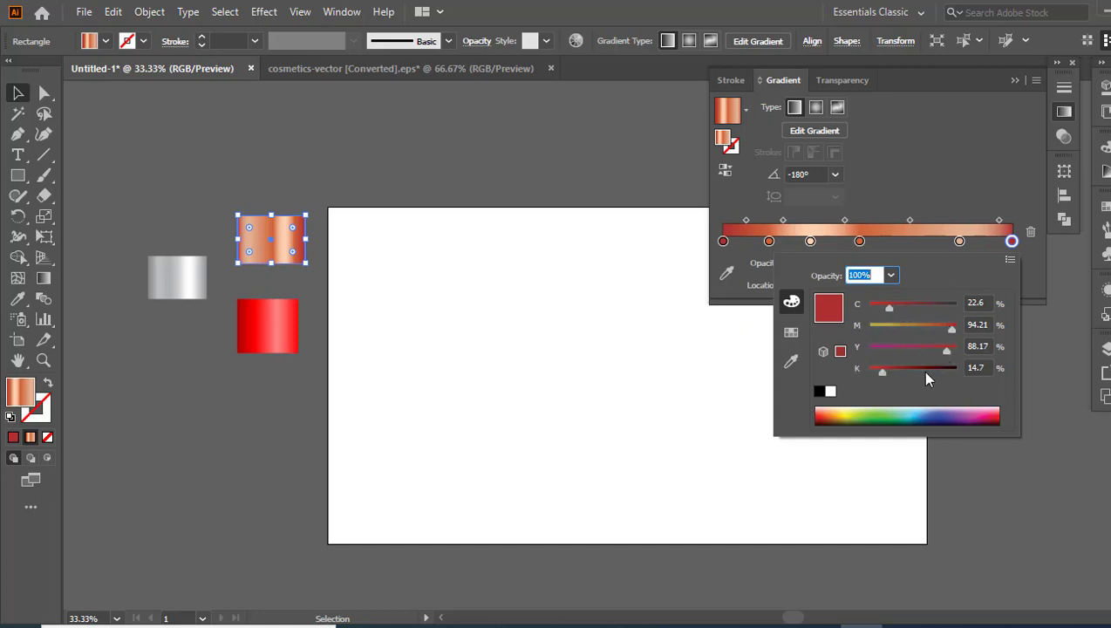
click(959, 241)
click(959, 242)
double_click(959, 241)
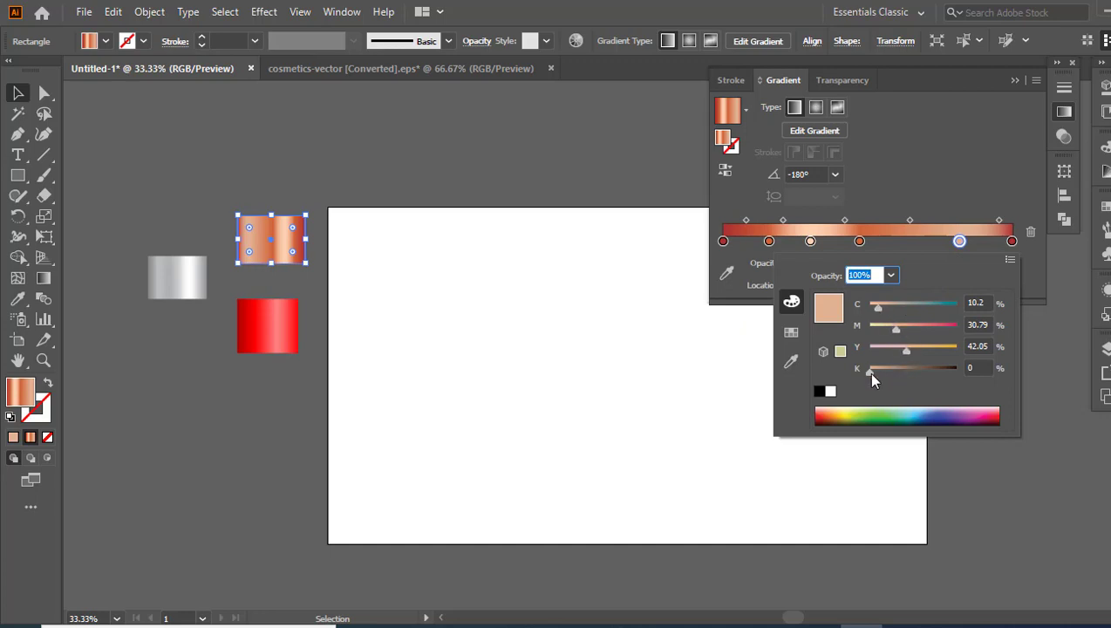
click(859, 242)
double_click(859, 242)
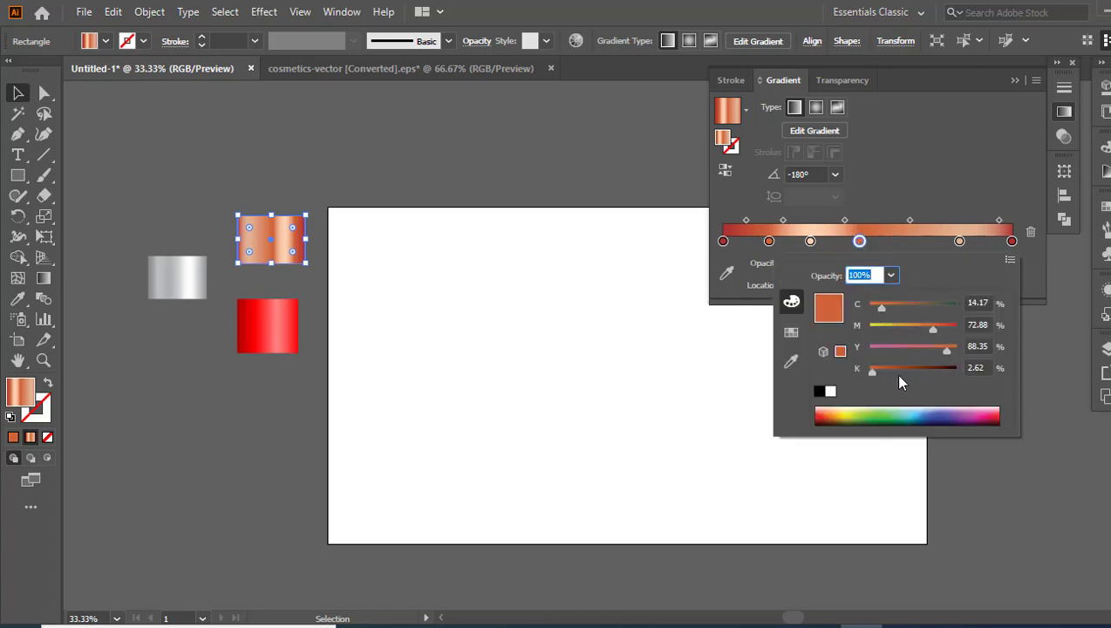
click(810, 242)
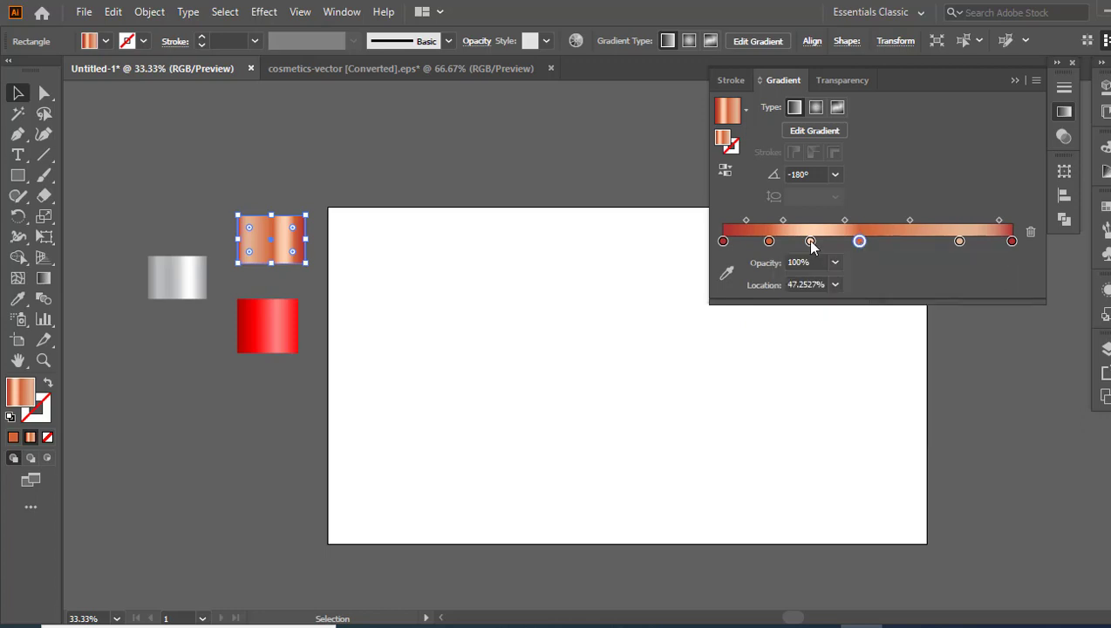
double_click(810, 242)
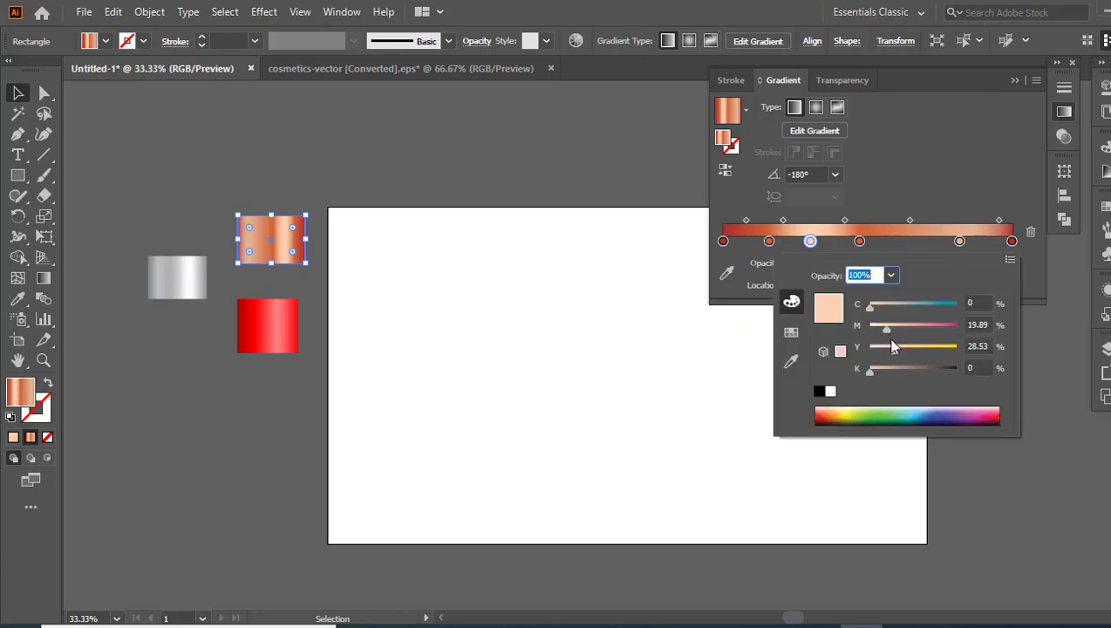
click(770, 244)
double_click(768, 242)
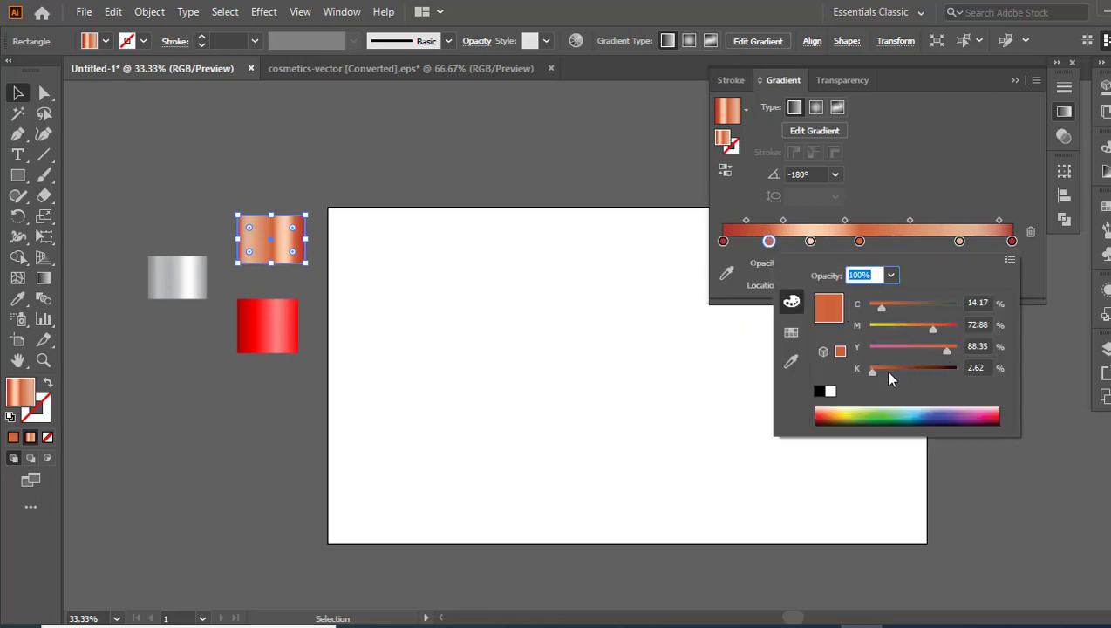
click(718, 240)
double_click(723, 241)
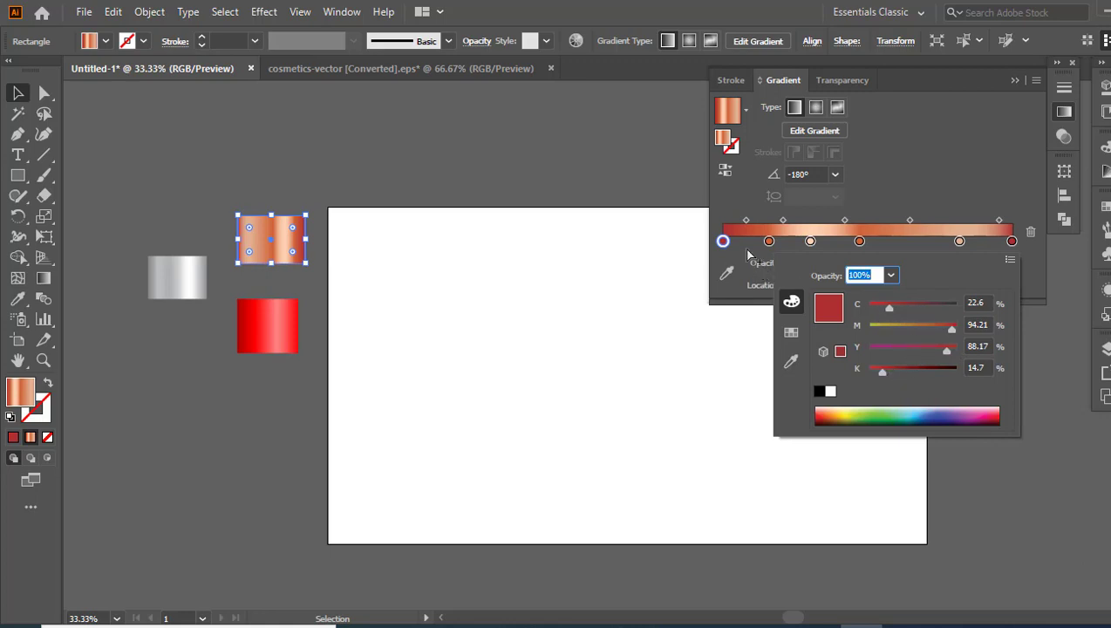
click(690, 625)
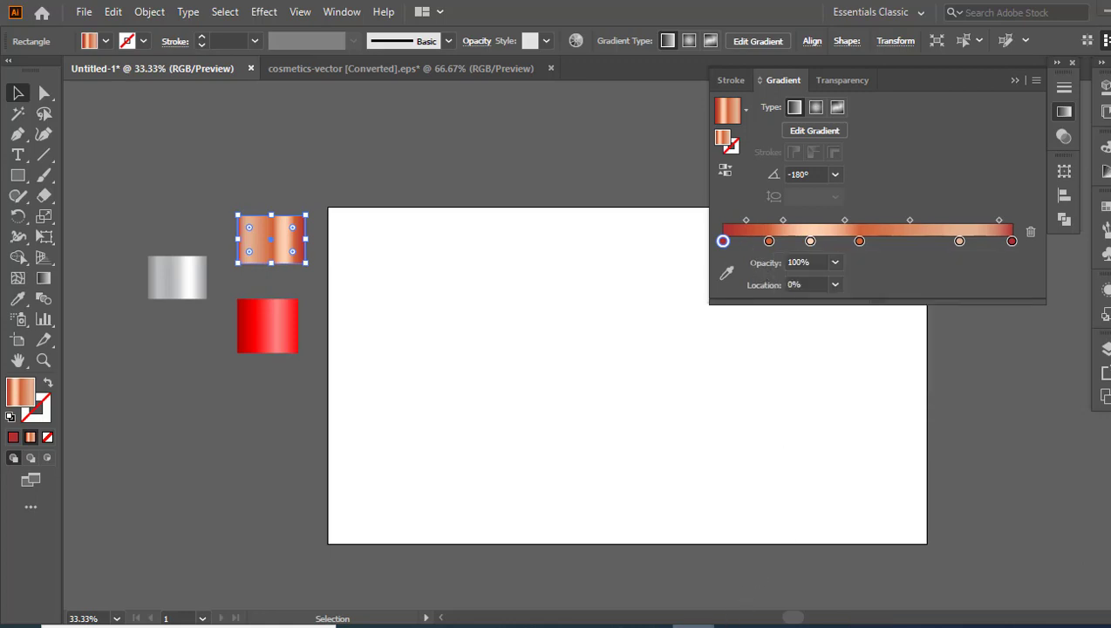
Examine the CMYK colour values of all four gradient stops in the red swatch
click(292, 322)
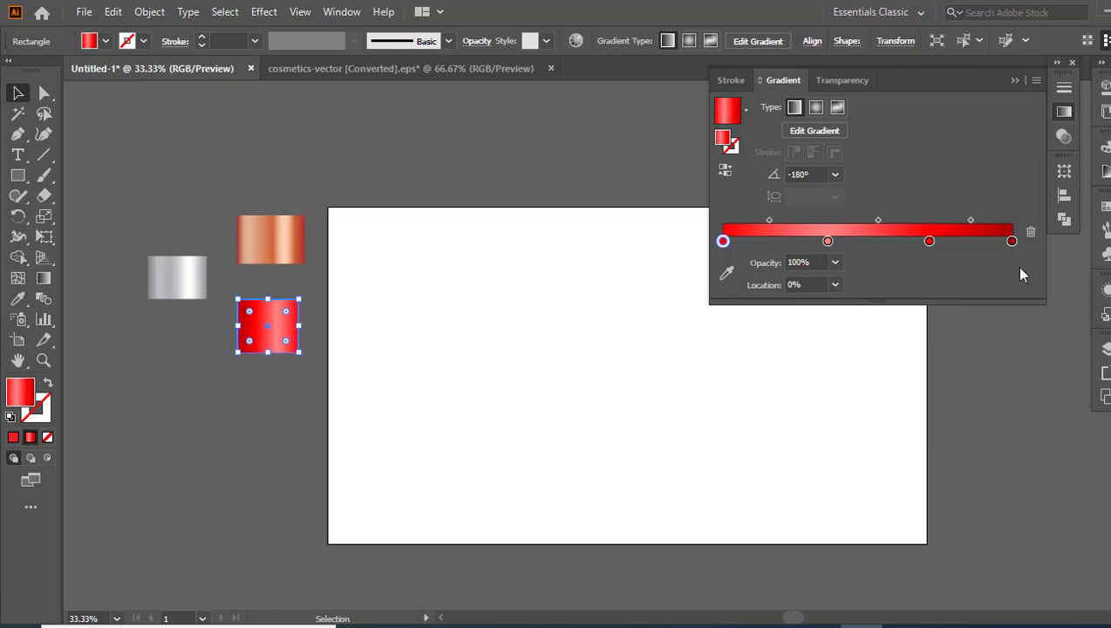
click(1011, 241)
double_click(1012, 241)
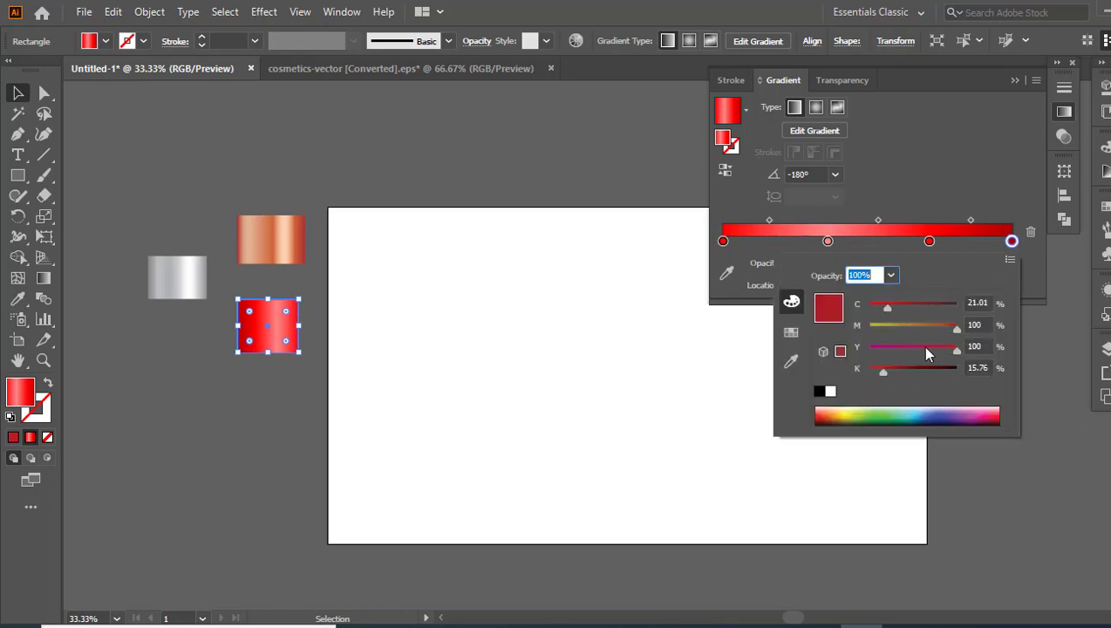
click(929, 242)
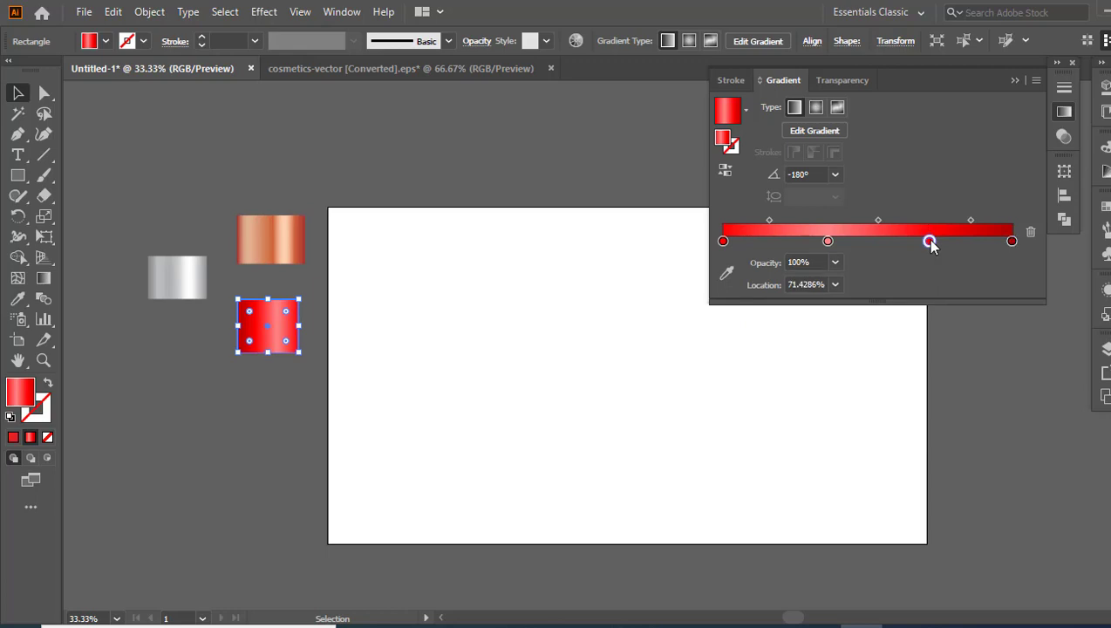
double_click(930, 241)
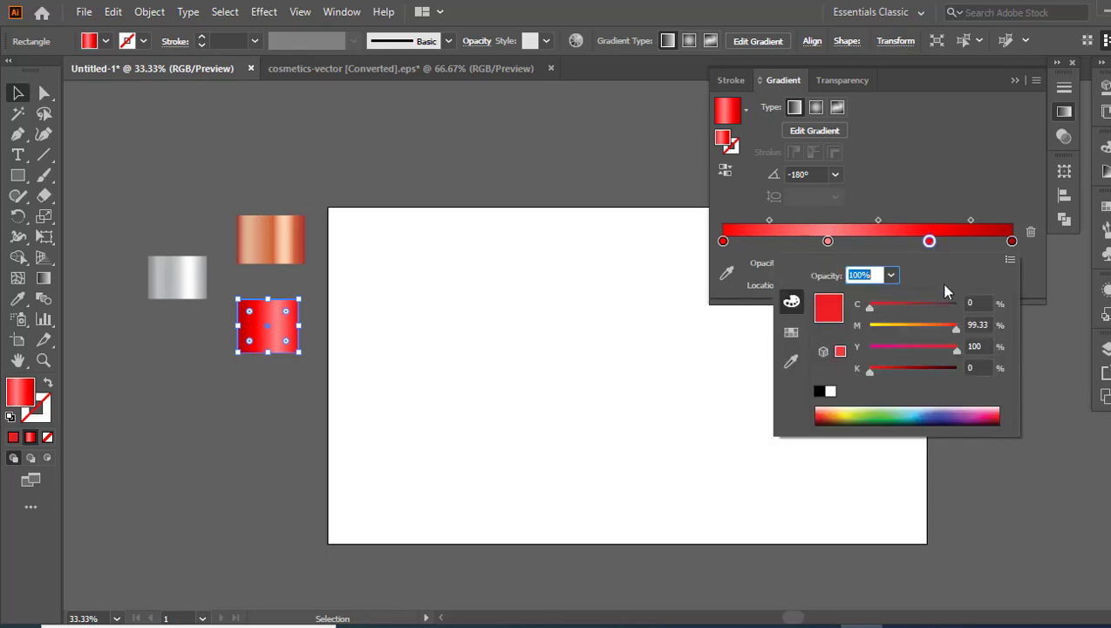
click(826, 241)
click(826, 241)
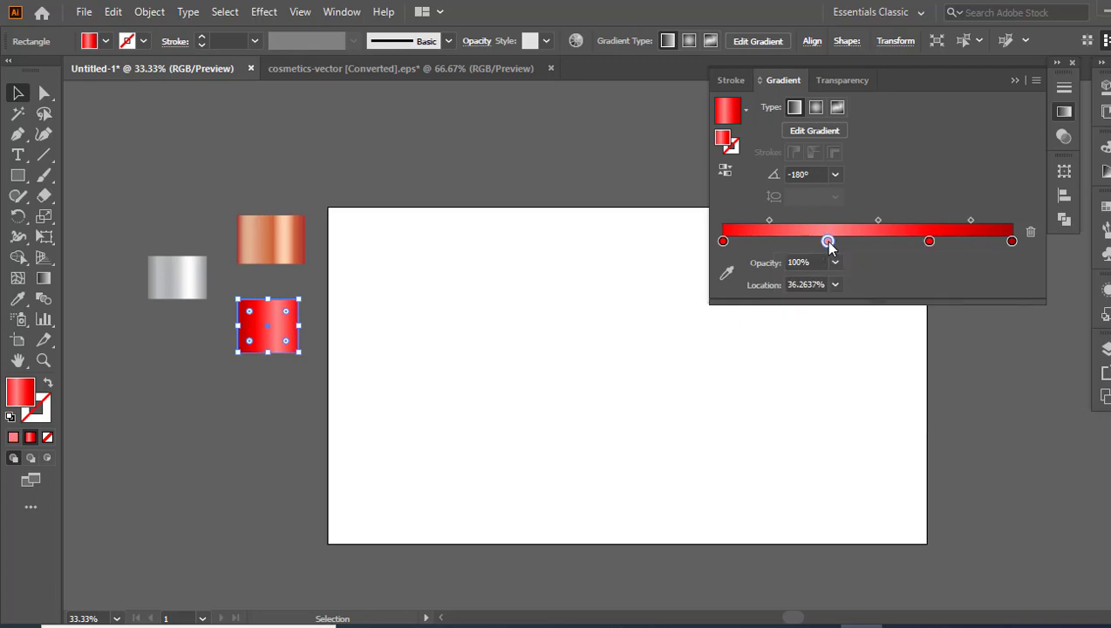
double_click(826, 241)
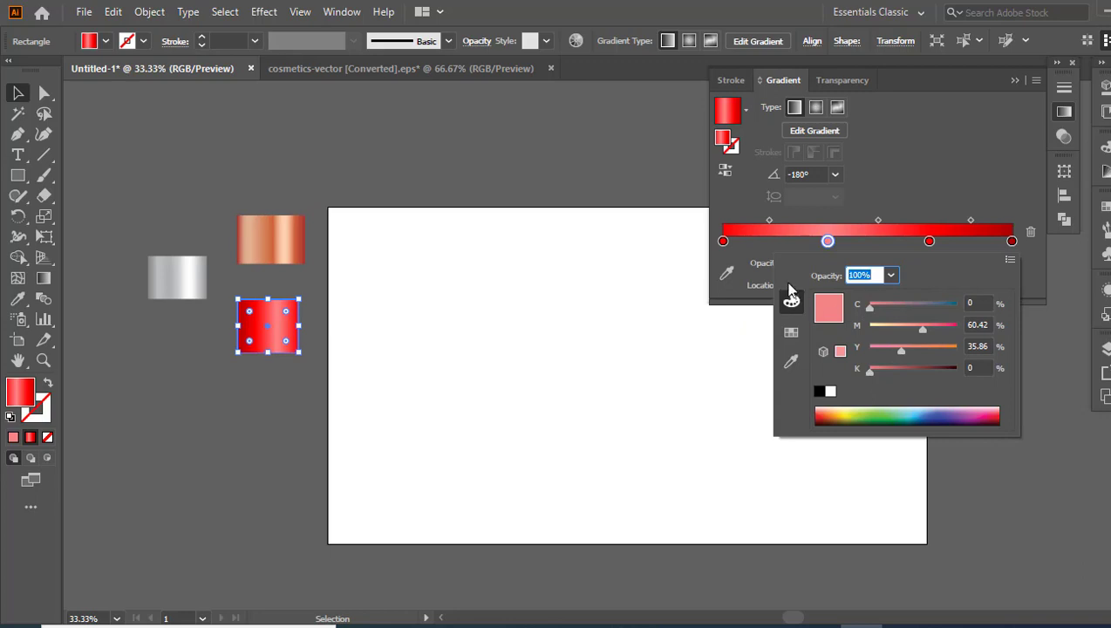
click(722, 242)
click(722, 241)
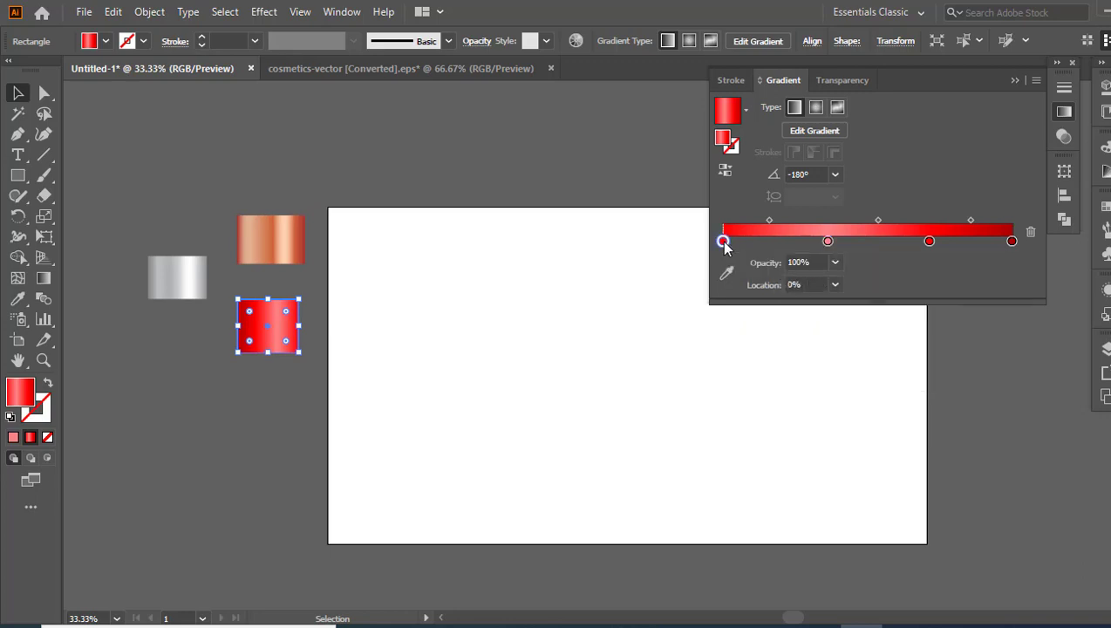
double_click(723, 242)
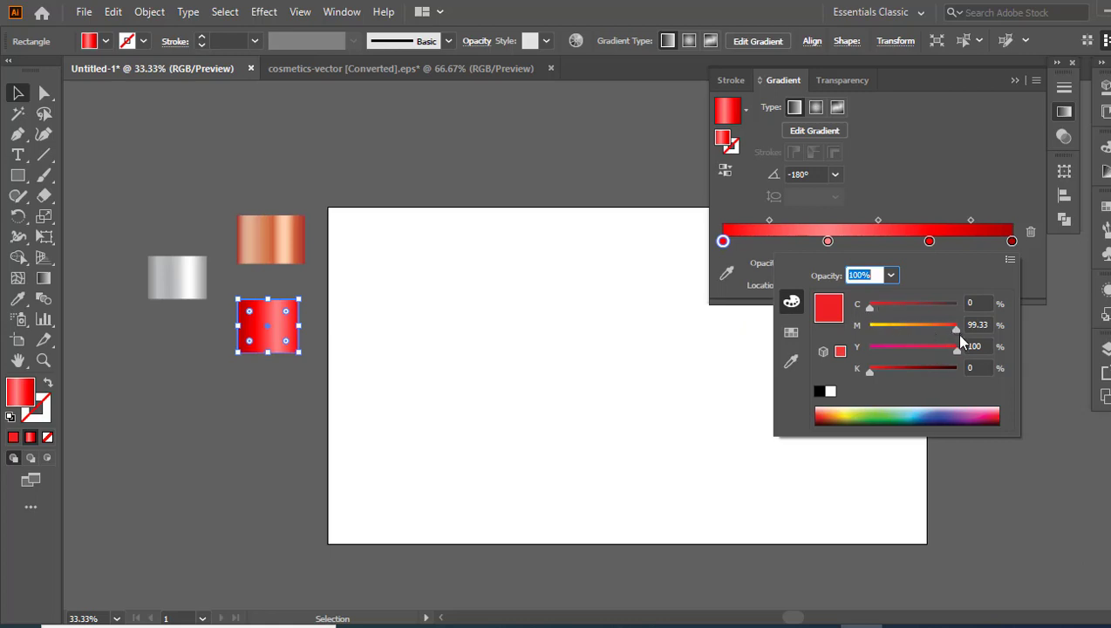
click(654, 315)
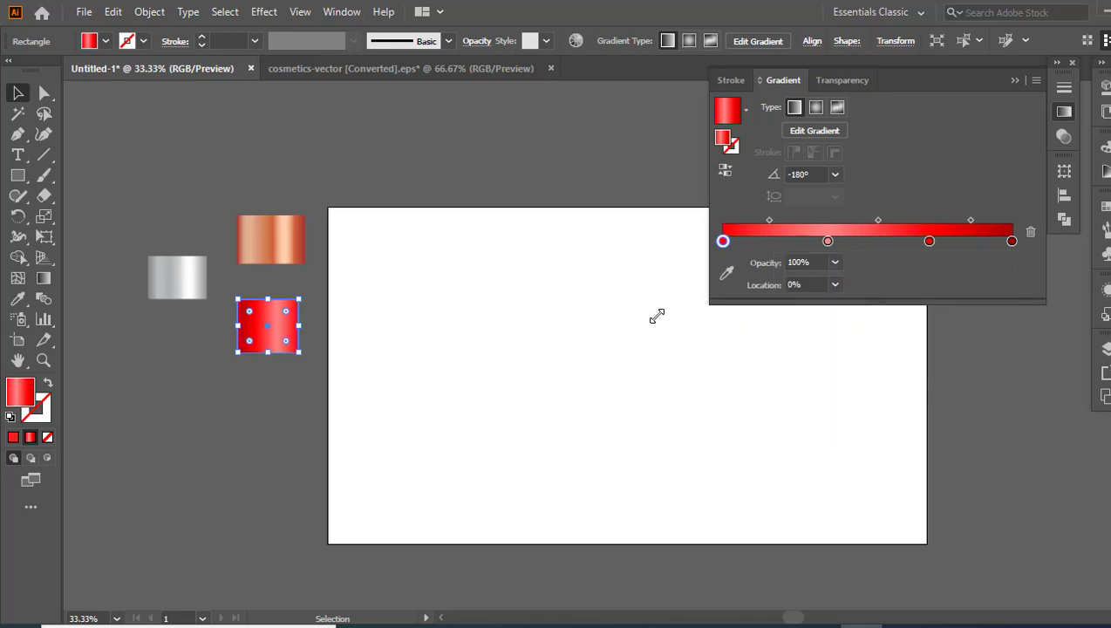
click(636, 315)
Examine the CMYK colour values of the seven gradient stops in the silver swatch
click(181, 291)
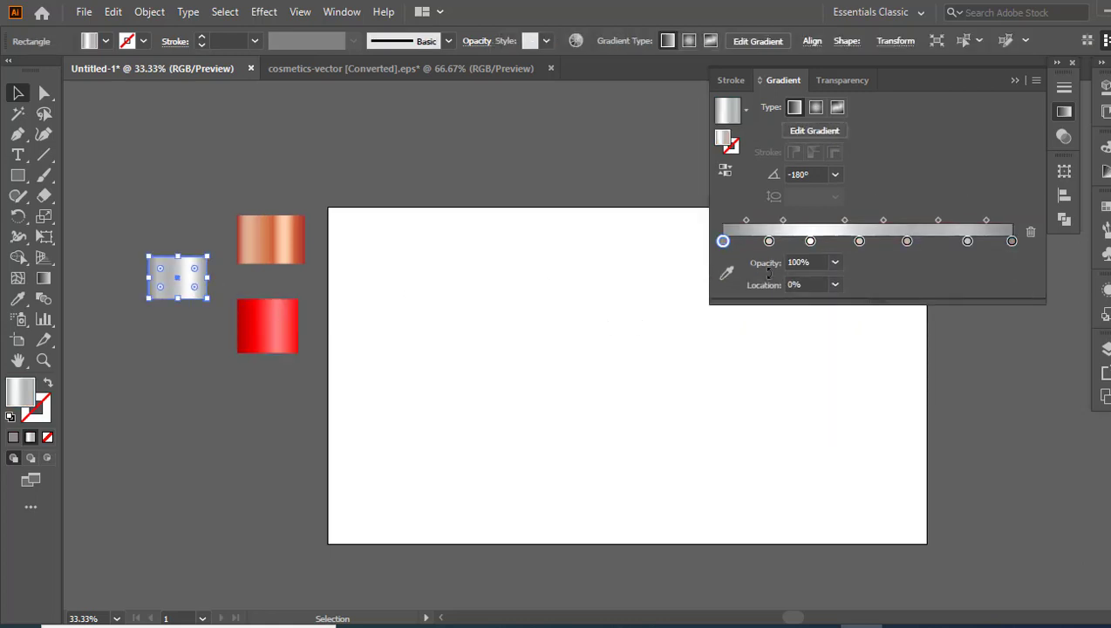
double_click(1012, 241)
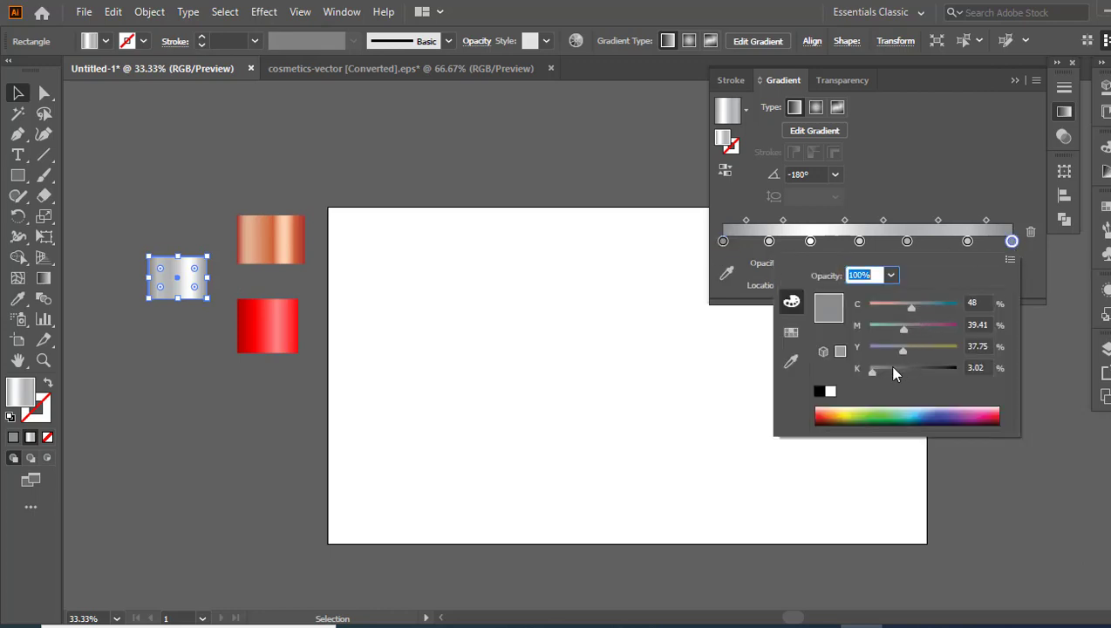
click(967, 241)
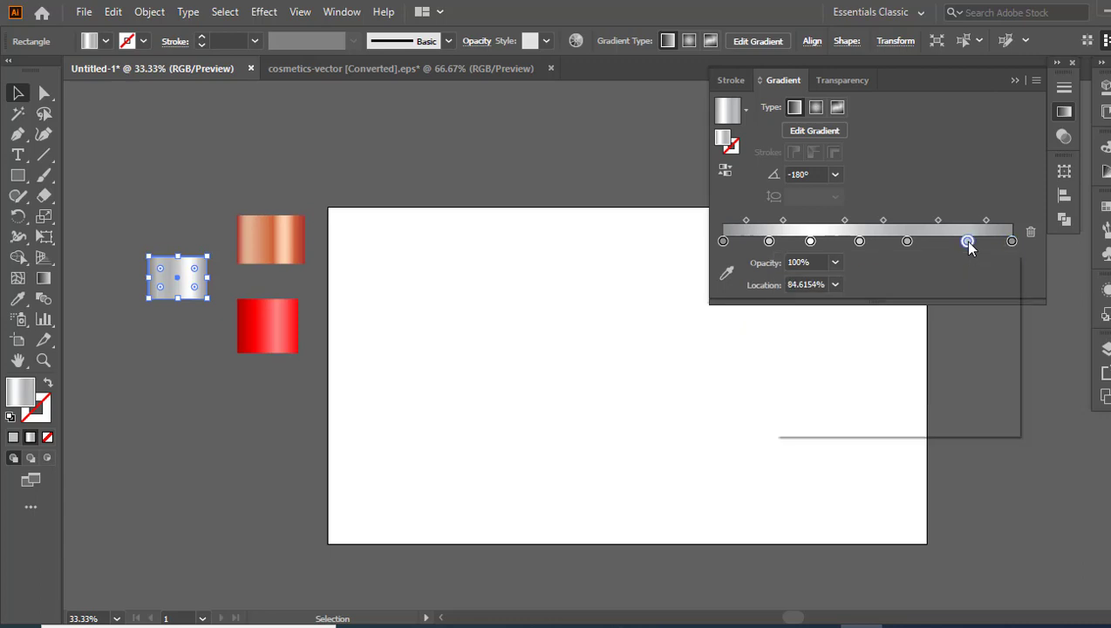
double_click(967, 242)
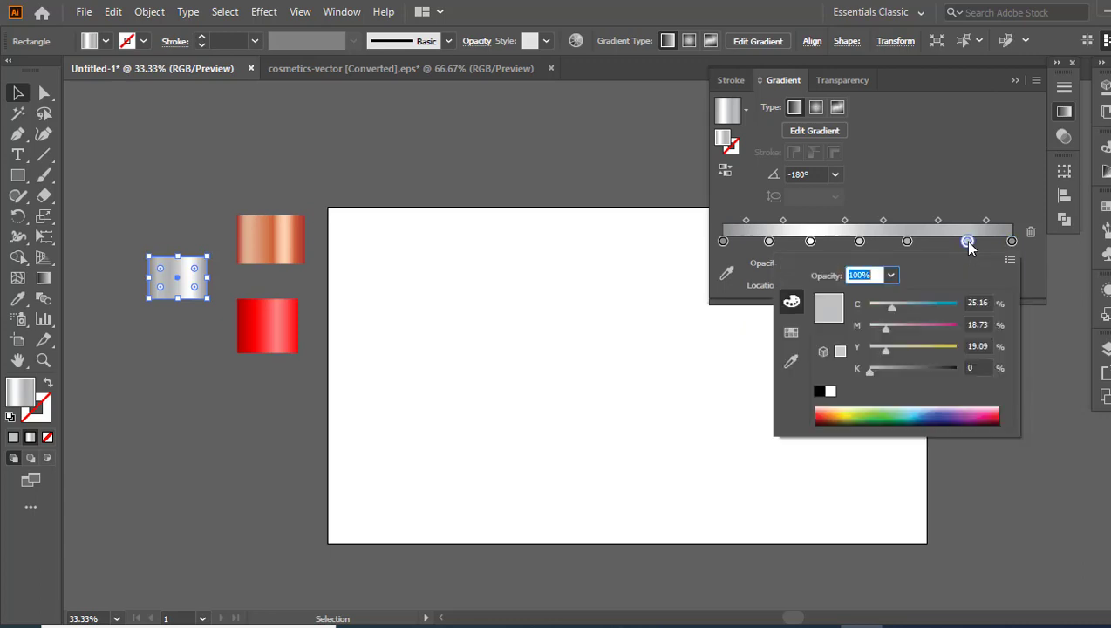
click(907, 242)
click(907, 241)
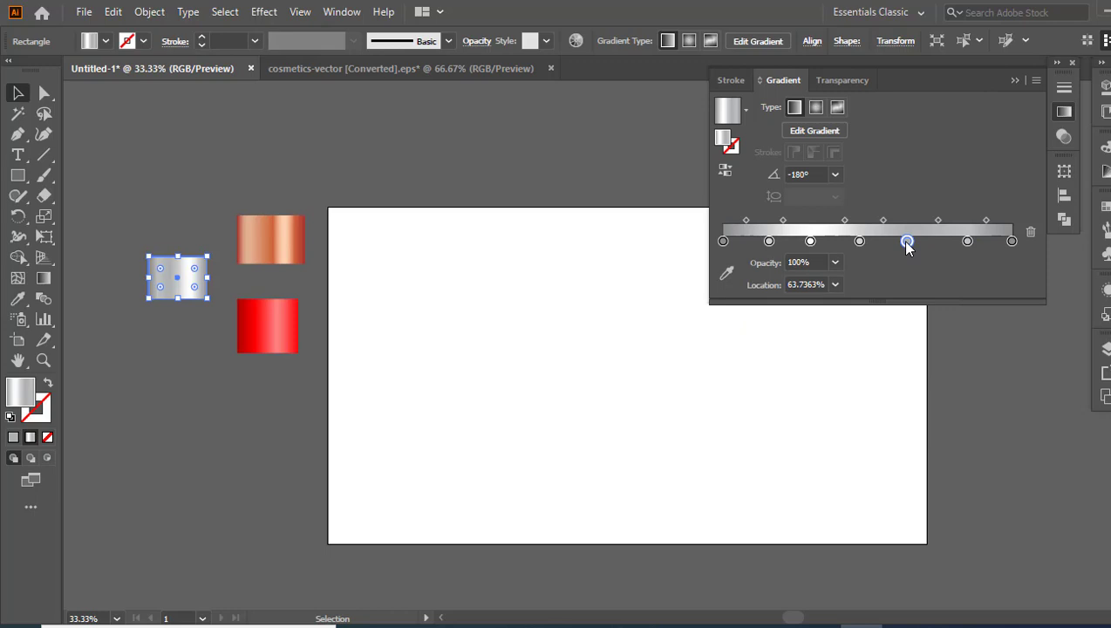
double_click(907, 241)
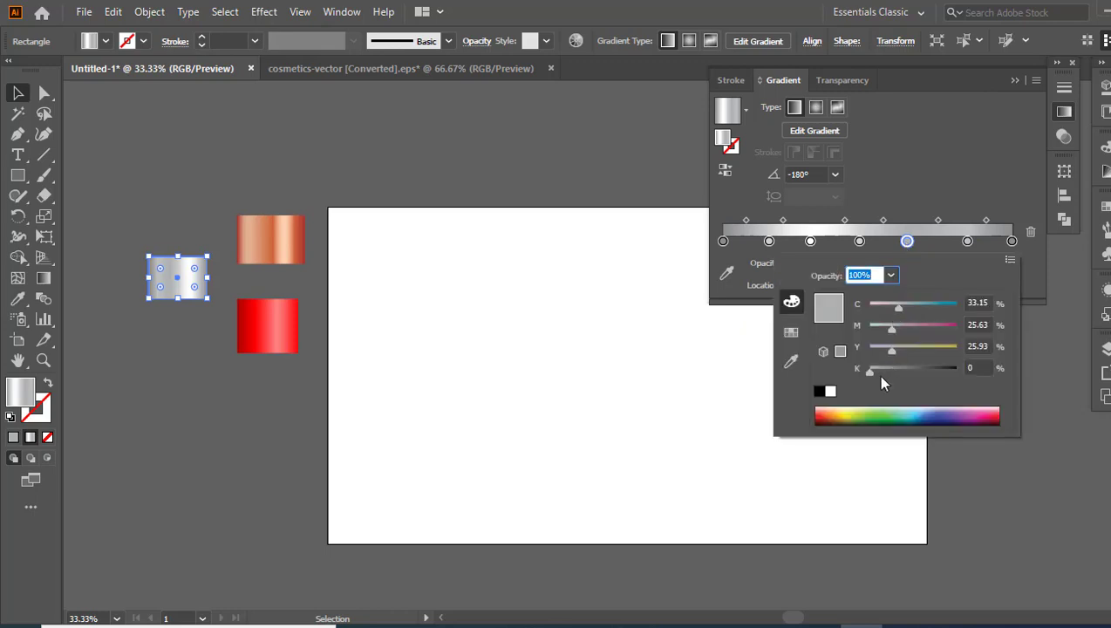
click(859, 241)
click(859, 241)
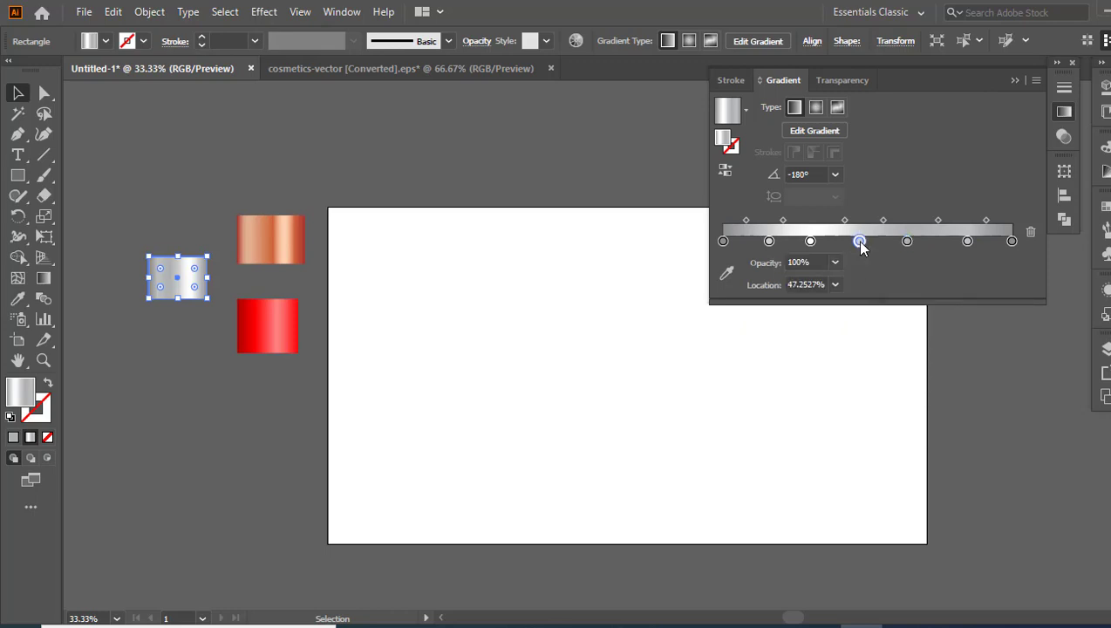
double_click(860, 241)
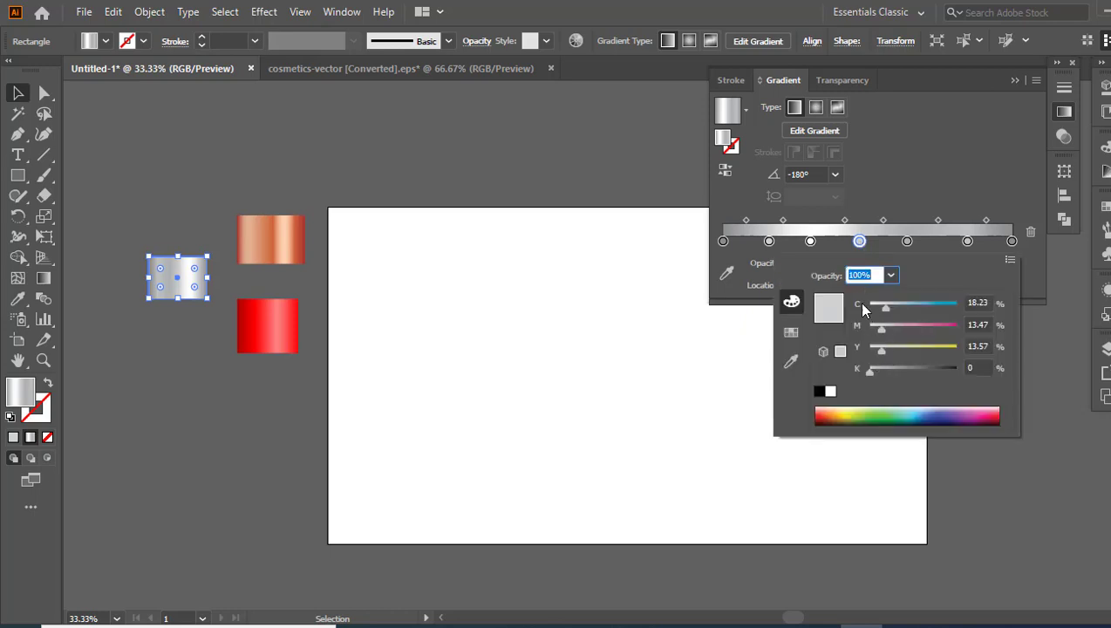
click(811, 242)
click(811, 242)
double_click(811, 242)
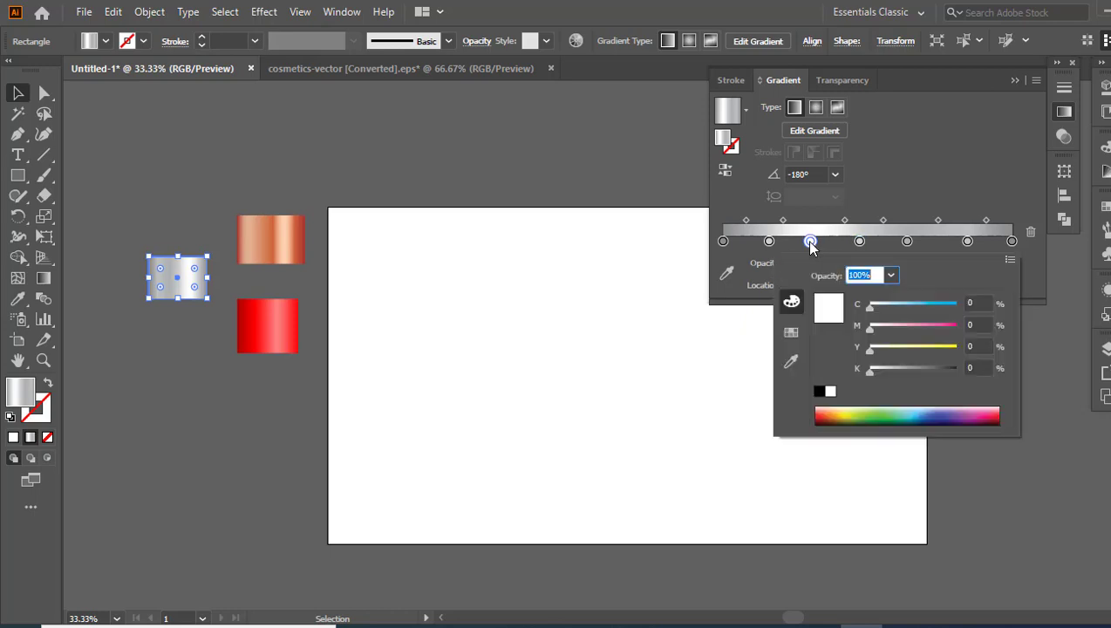
click(768, 242)
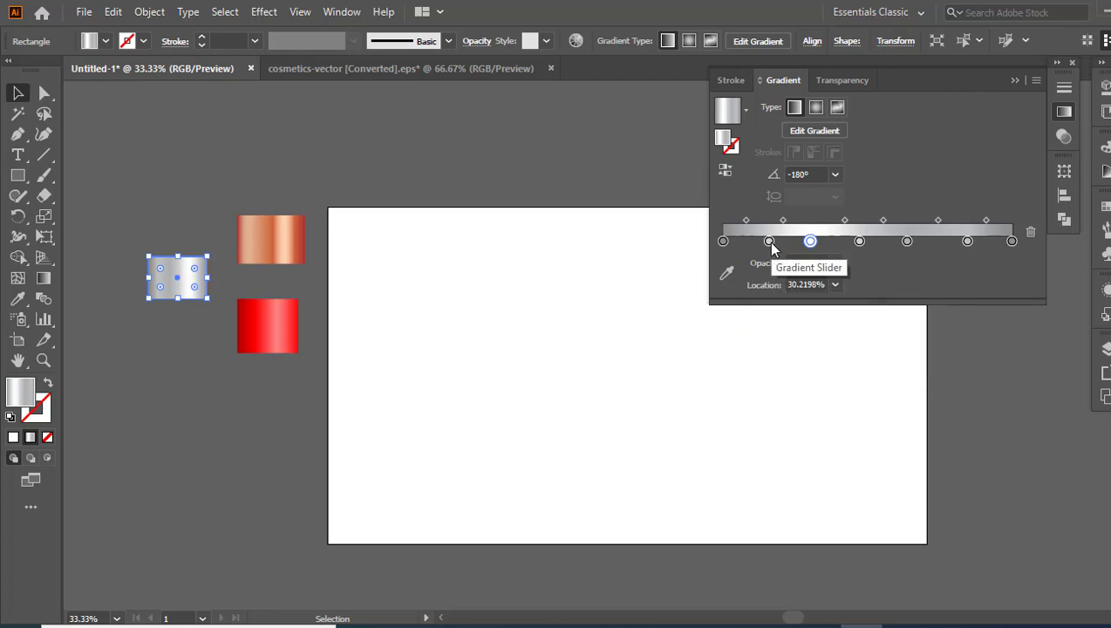
click(769, 243)
double_click(768, 243)
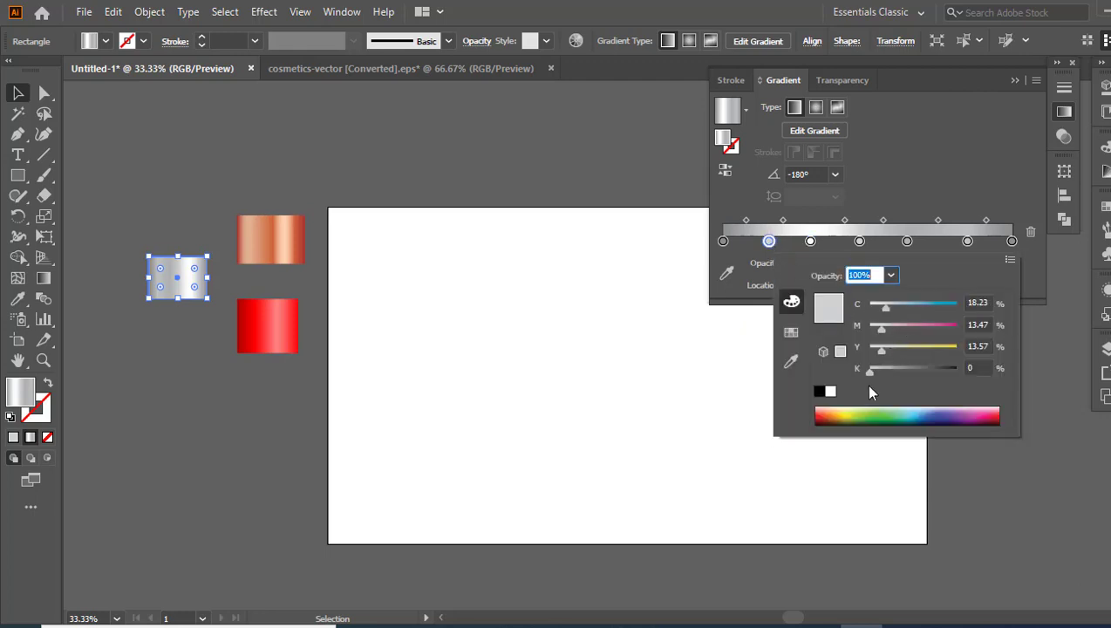
click(721, 241)
click(722, 242)
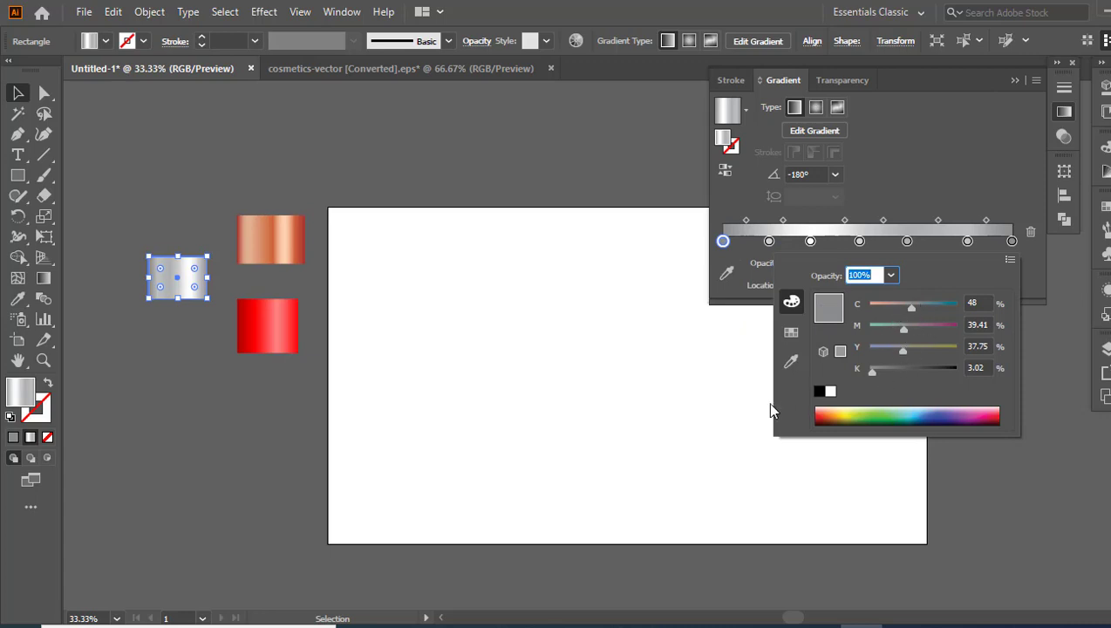
click(625, 361)
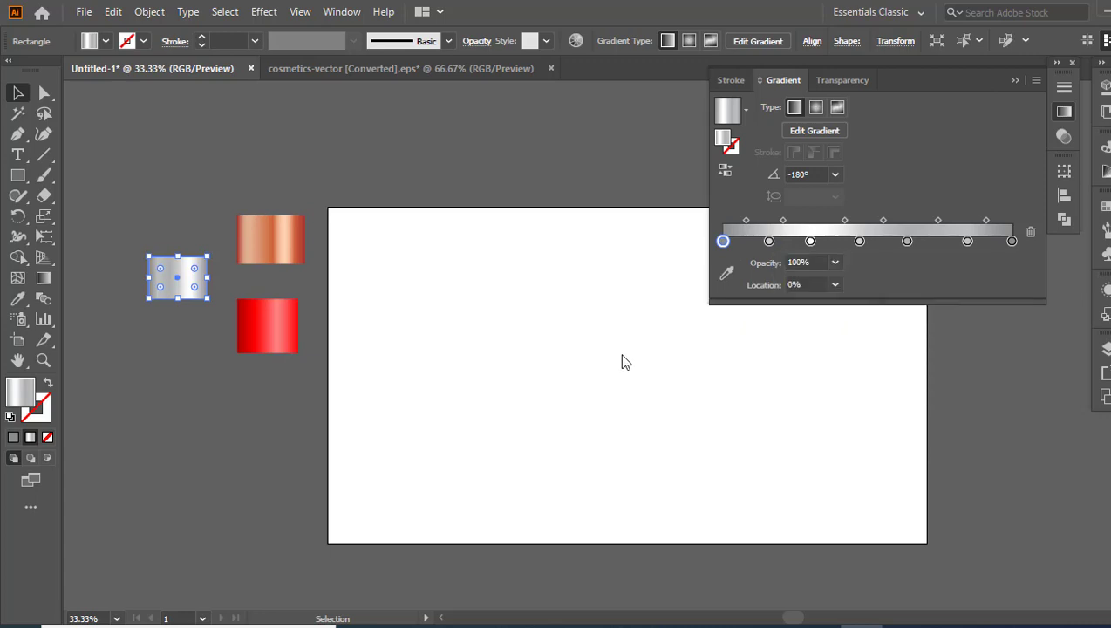
Draw a tall, narrow rectangle on the left part of the artboard, filled with the copper swatch's gradient
click(1013, 81)
click(9, 177)
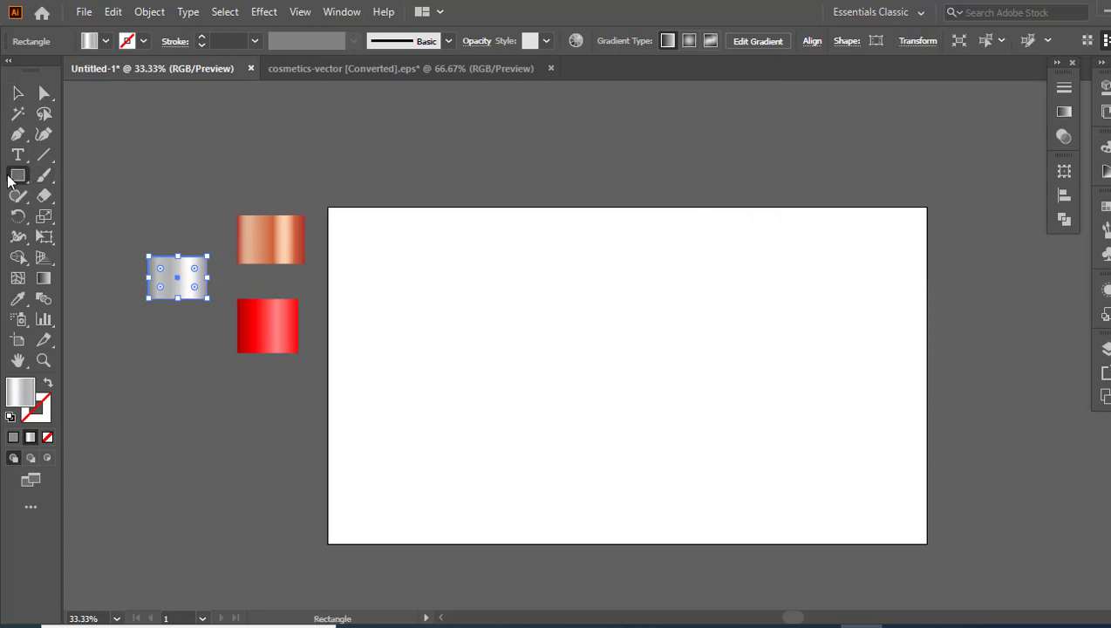
ctrl+click(270, 239)
drag(413, 279, 477, 499)
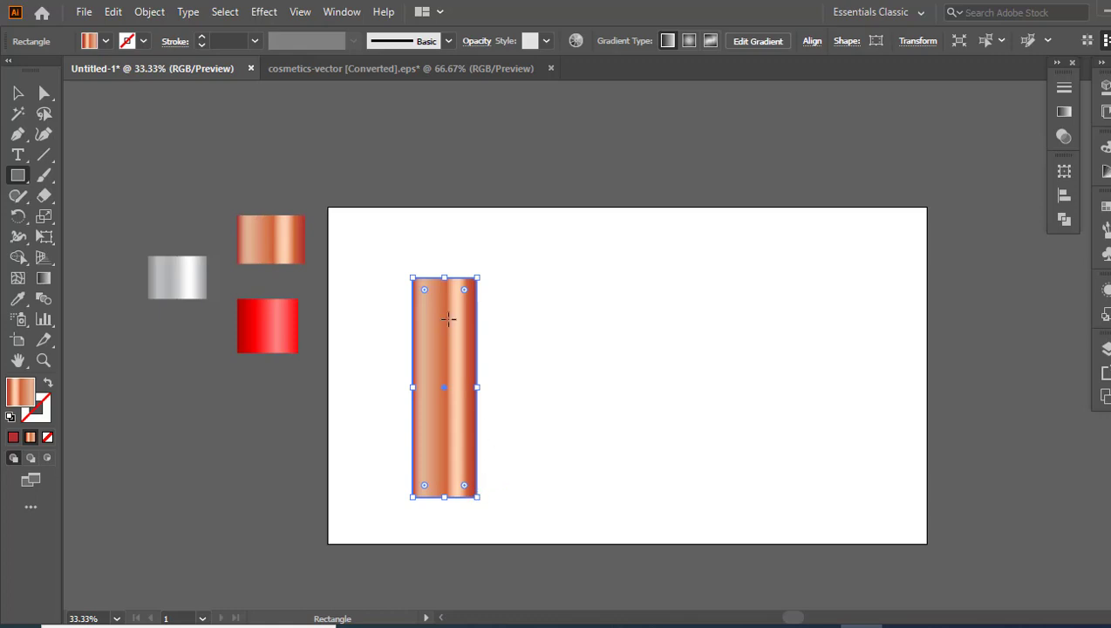
Slightly round the copper rectangle's corners and move it straight up, close to the artboard's upper edge
drag(423, 293, 419, 290)
click(17, 93)
drag(423, 417, 432, 366)
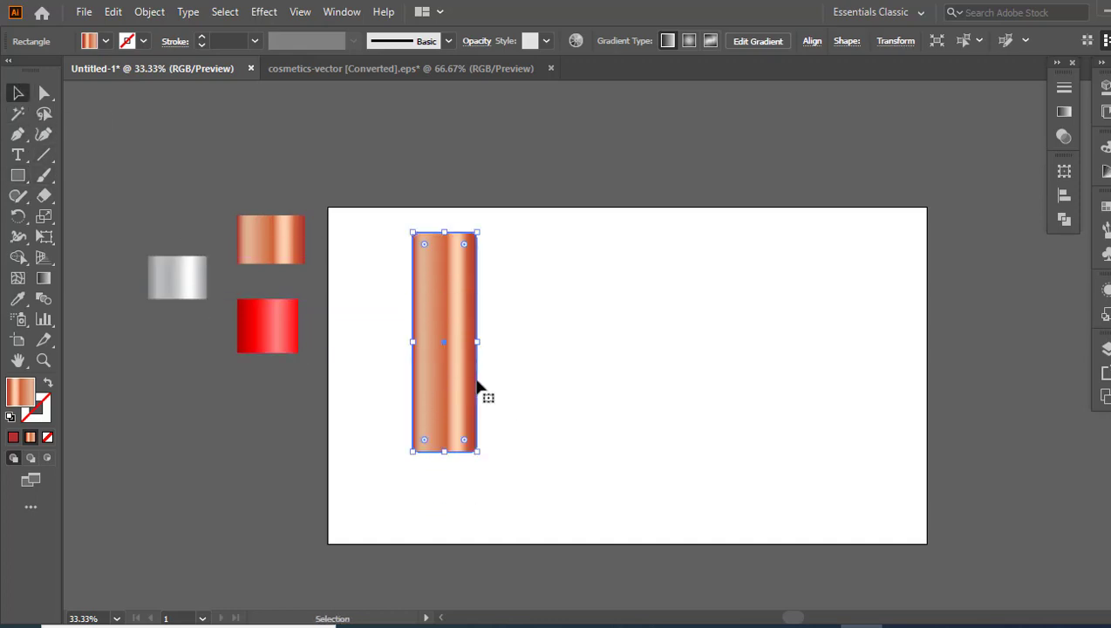
click(576, 387)
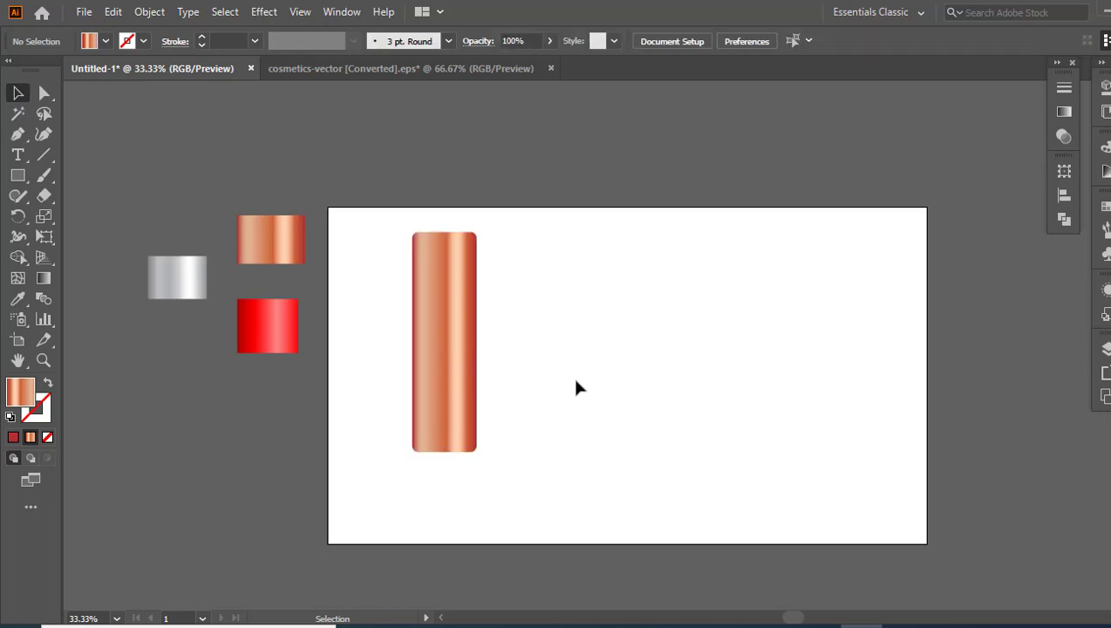
click(44, 359)
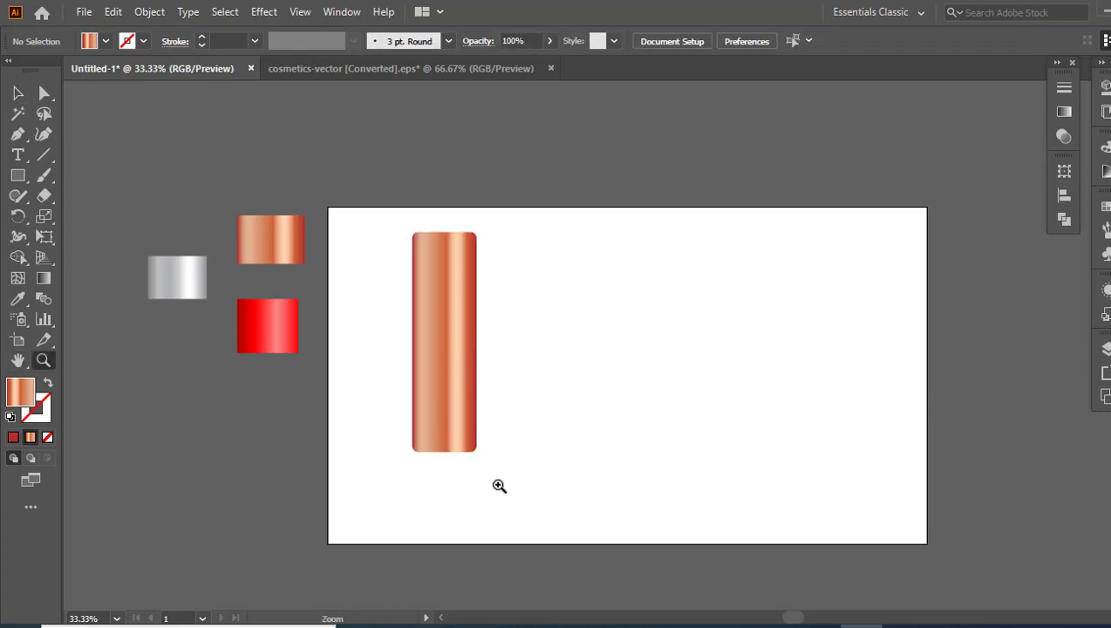
Draw a thin band with the silver swatch's gradient across the copper tube's bottom edge, matching the tube's width
click(458, 452)
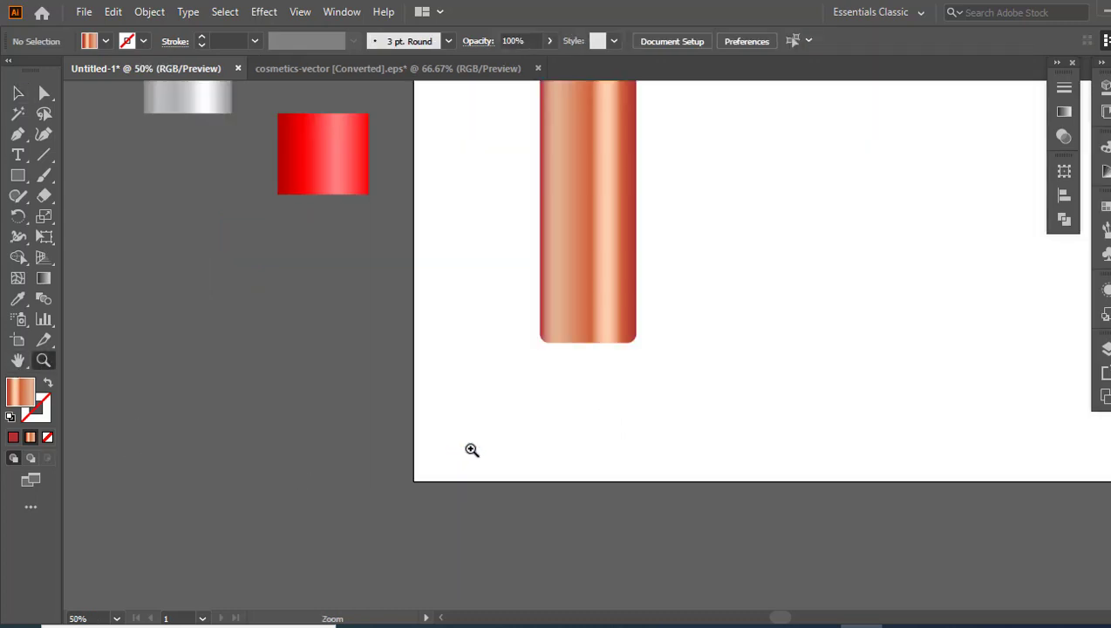
click(18, 92)
click(175, 112)
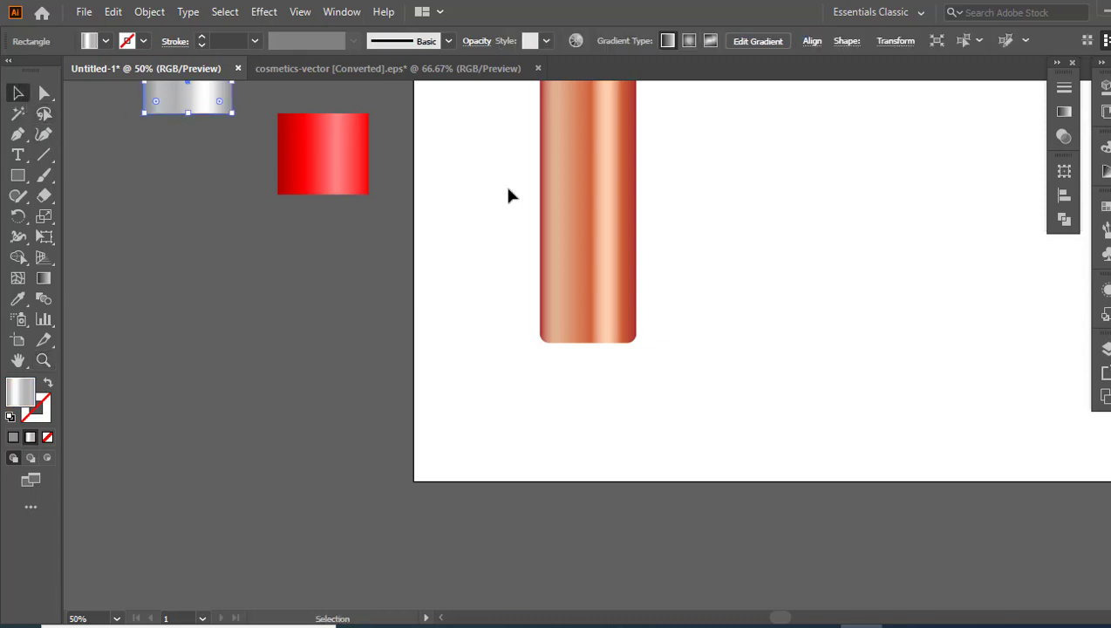
click(43, 360)
click(602, 332)
click(600, 358)
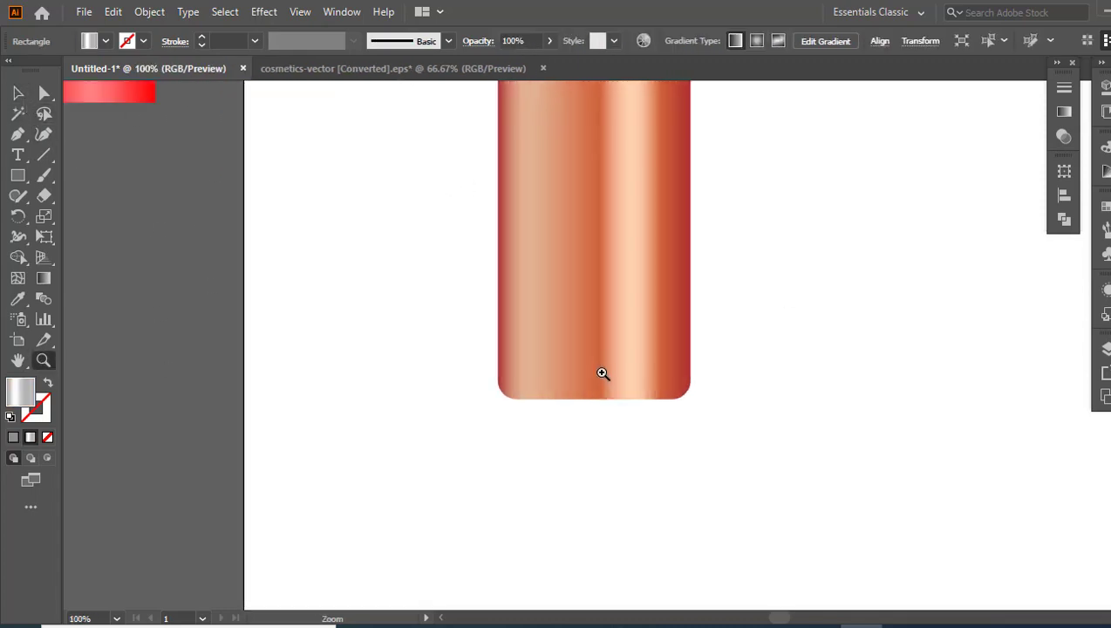
click(589, 419)
click(18, 175)
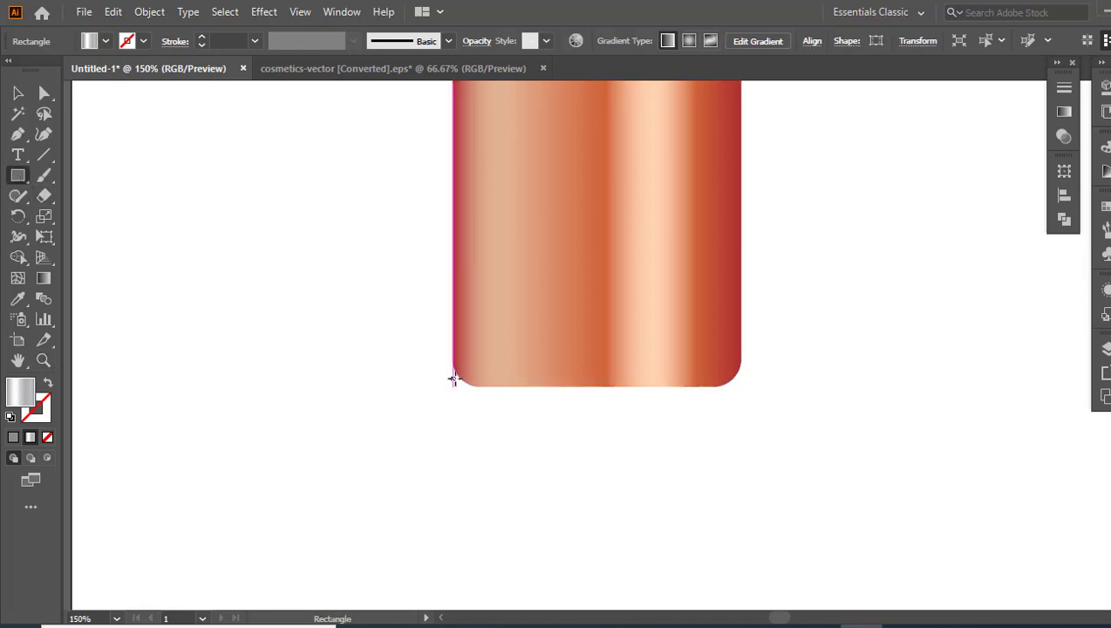
drag(452, 377, 739, 417)
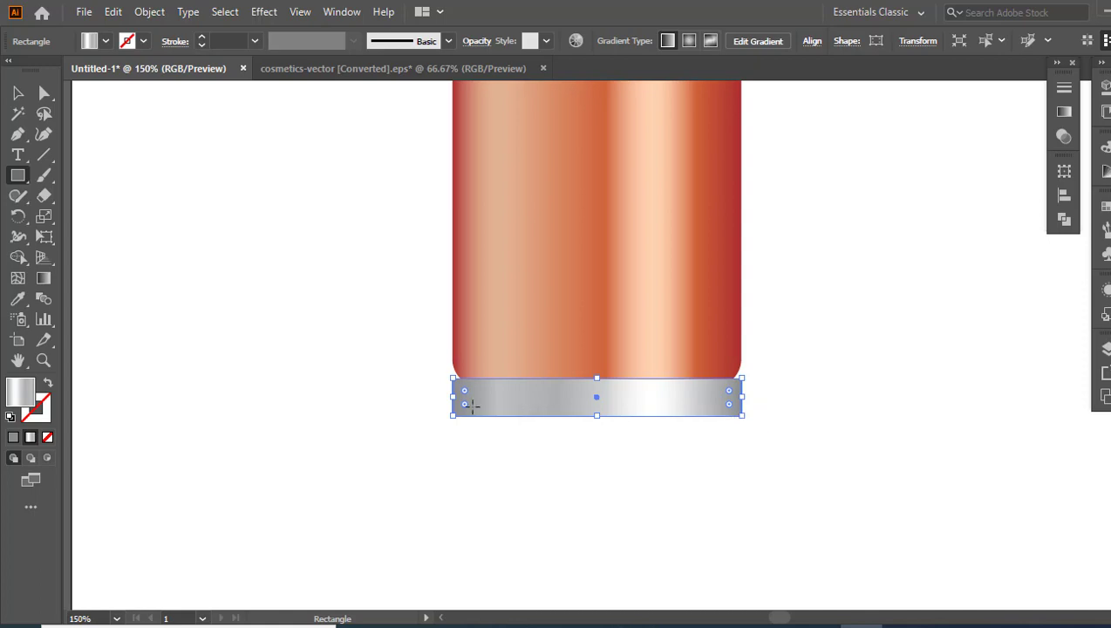
Round all four corners of the silver band at the tube's base and deselect it
click(44, 92)
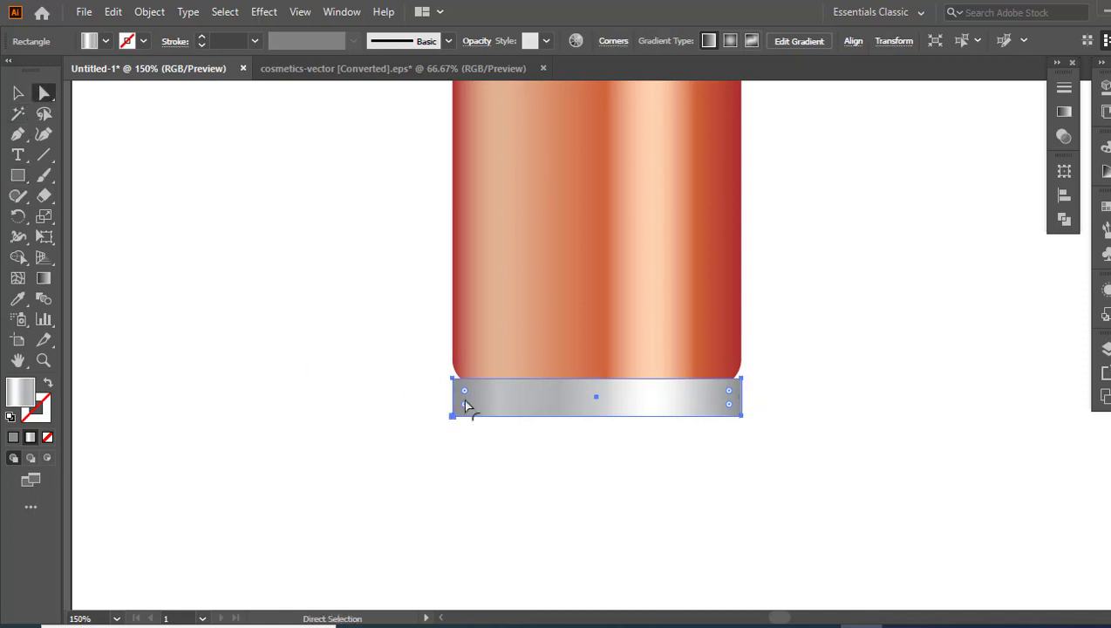
drag(466, 394, 467, 390)
click(18, 92)
click(196, 257)
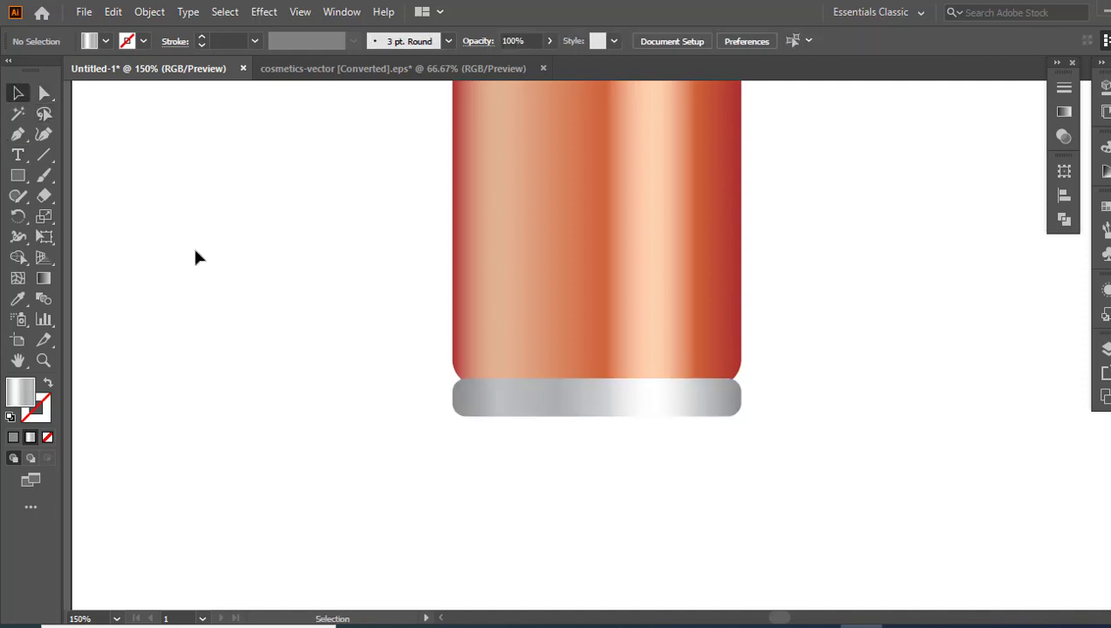
Copy the copper tube together with its silver band, paste it in front, and move the duplicate beside the original
click(44, 360)
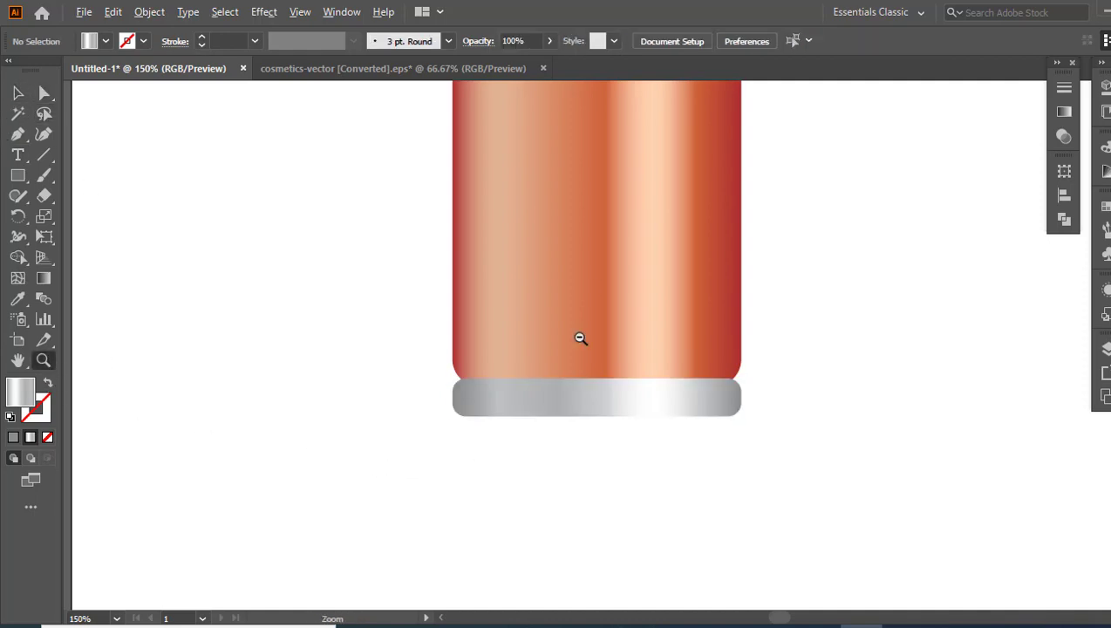
alt+click(650, 276)
alt+click(737, 313)
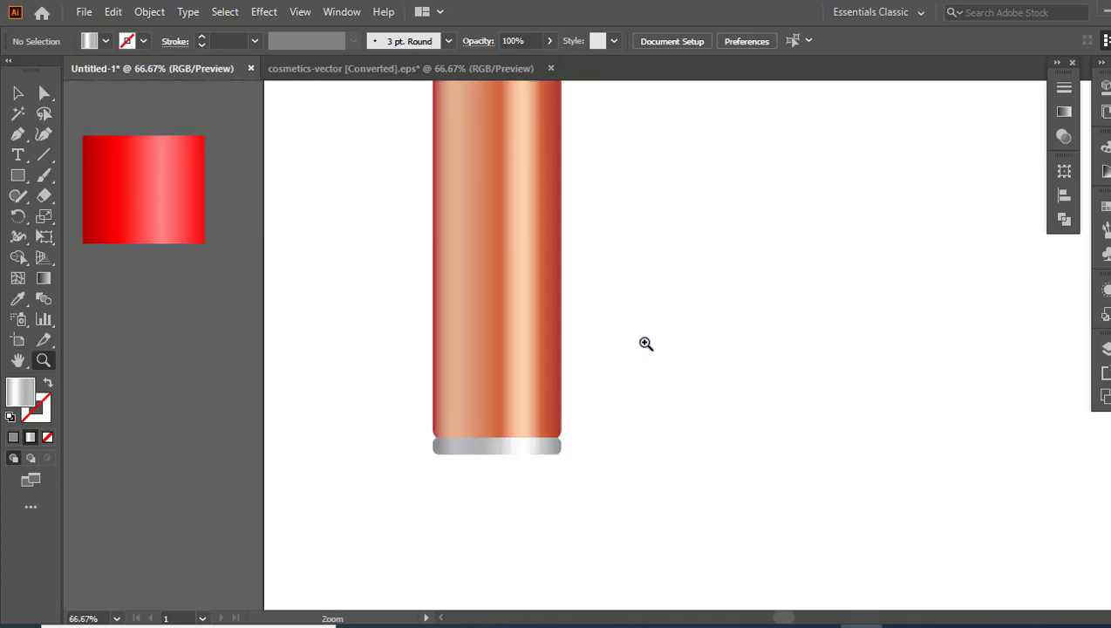
alt+click(638, 342)
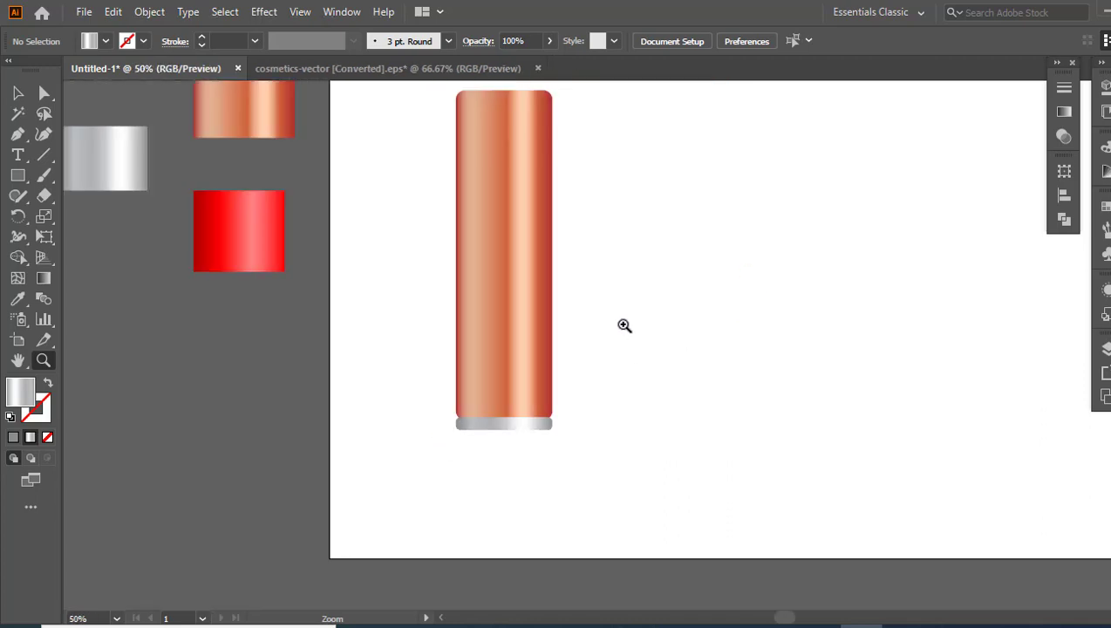
key(v)
drag(583, 485, 488, 347)
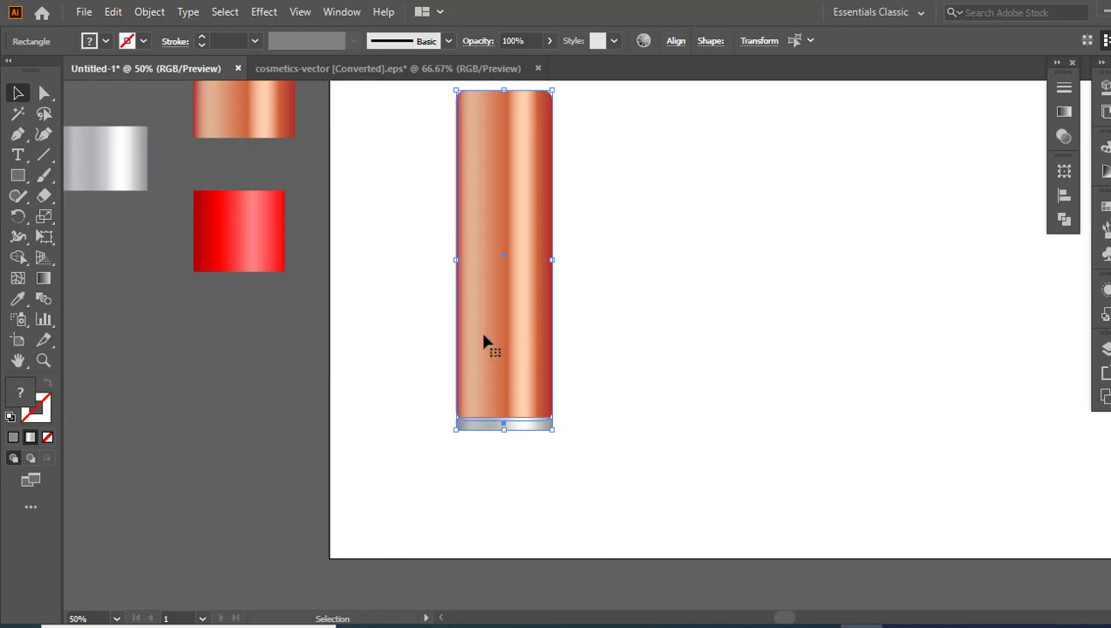
click(149, 11)
click(150, 12)
click(113, 12)
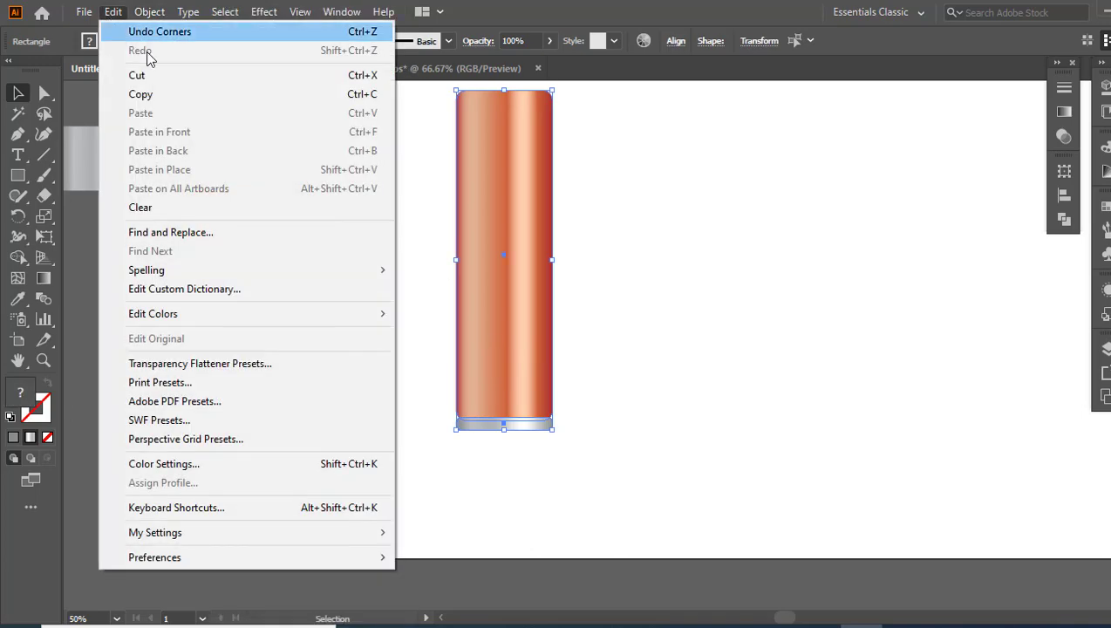
click(164, 101)
click(113, 12)
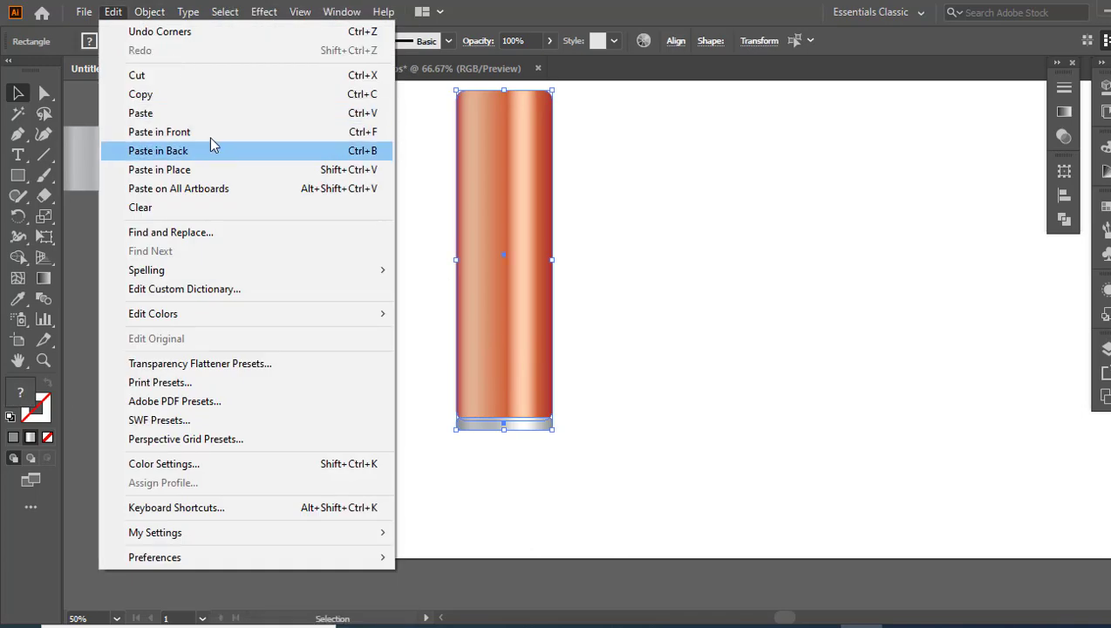
click(174, 132)
drag(504, 360, 651, 375)
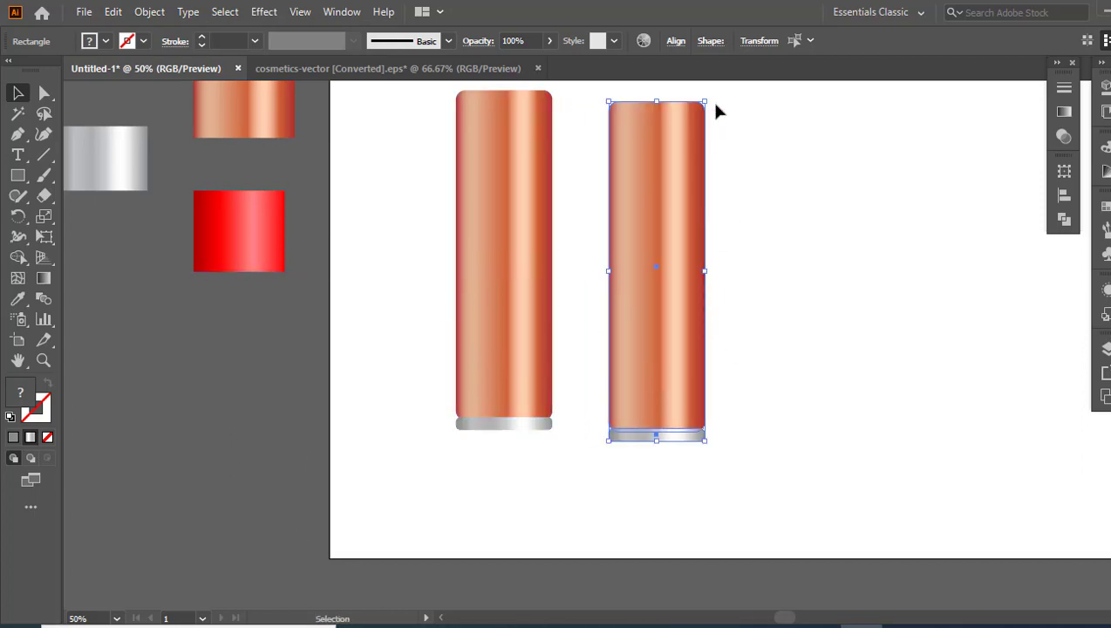
Turn the duplicate tube upside down, shorten it to well under half its height, and align its base with the original's
drag(714, 99, 582, 508)
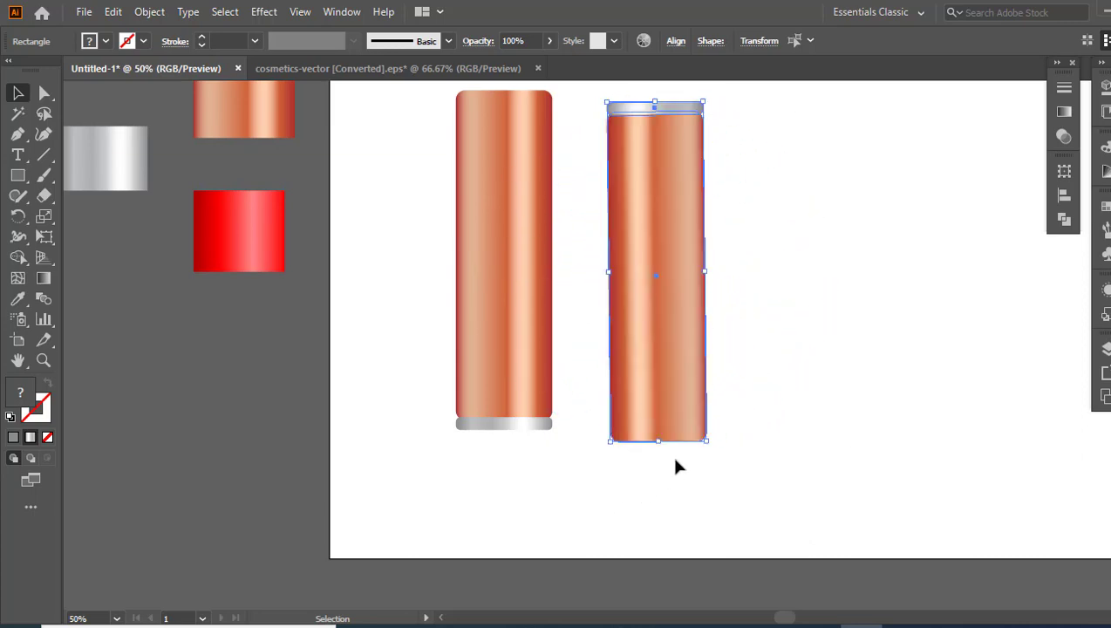
drag(657, 441, 655, 231)
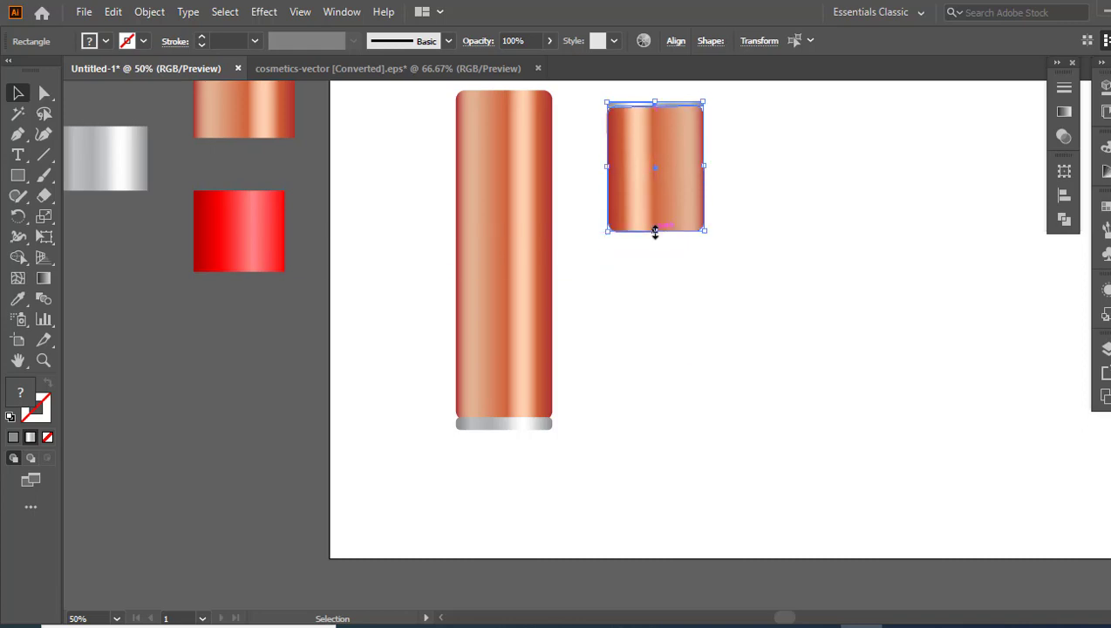
drag(582, 88, 715, 367)
click(700, 485)
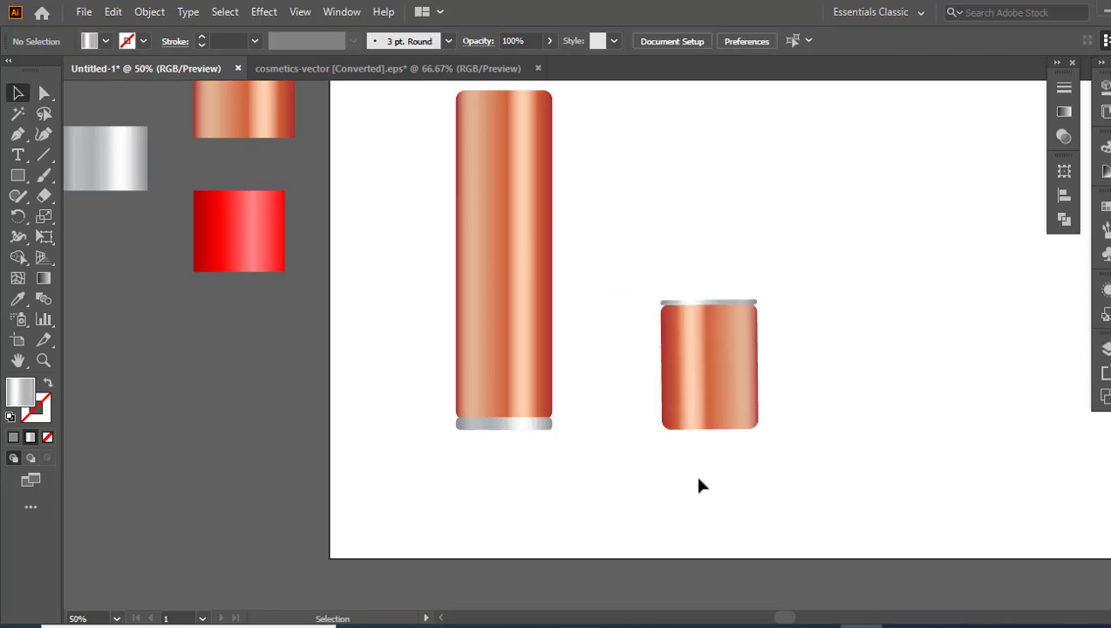
Make the silver band on top of the short copper container slightly taller by extending it upward
click(43, 360)
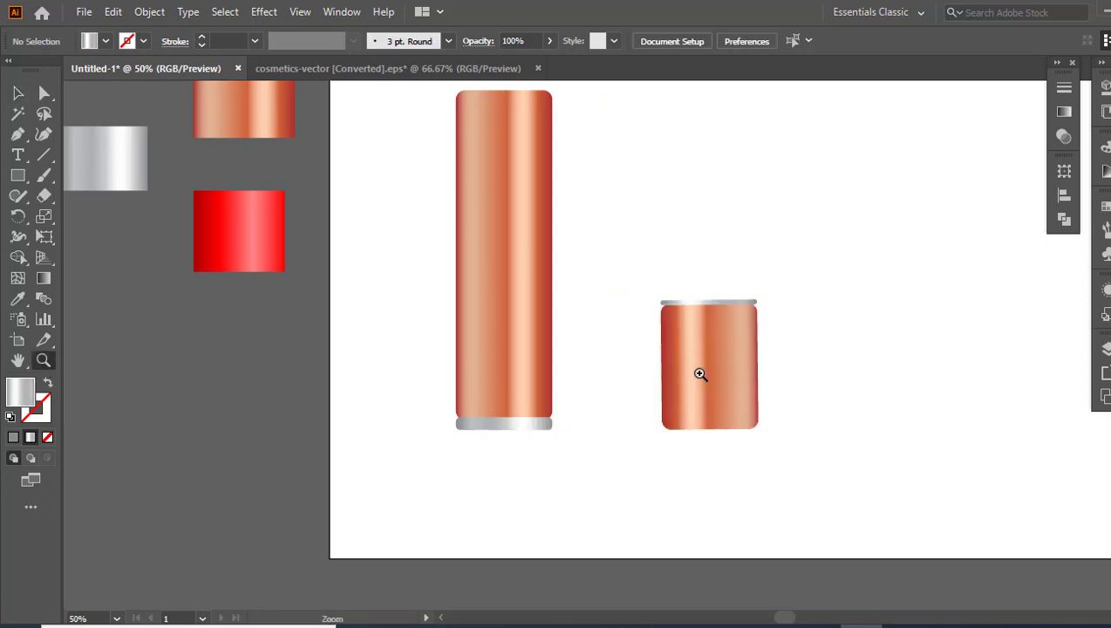
click(711, 307)
click(616, 343)
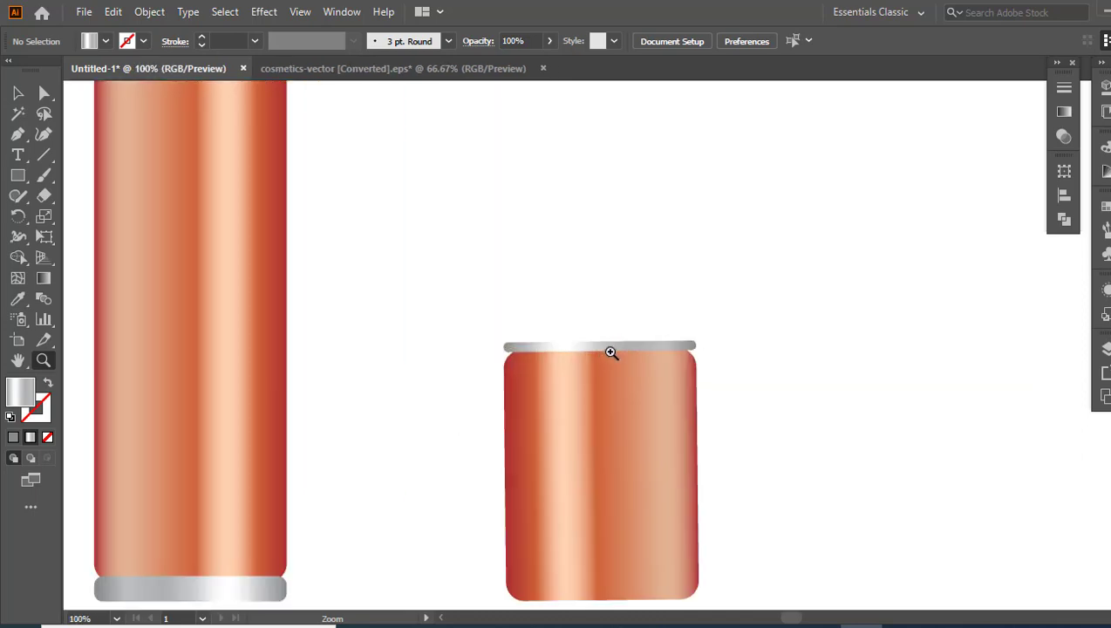
click(607, 348)
click(596, 344)
click(16, 93)
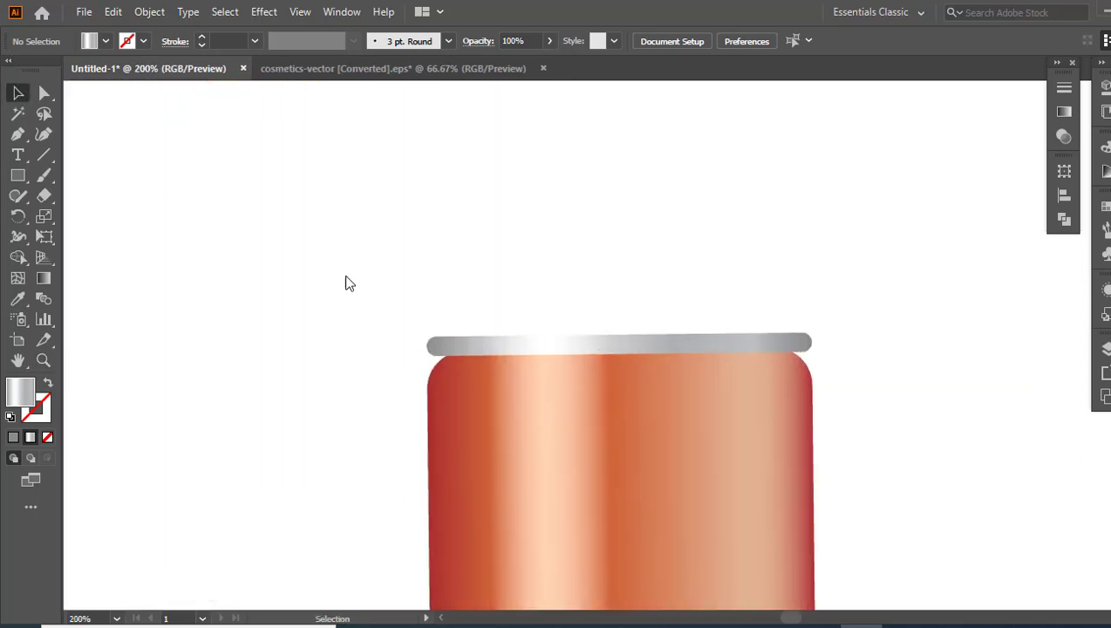
click(625, 347)
drag(622, 335, 618, 326)
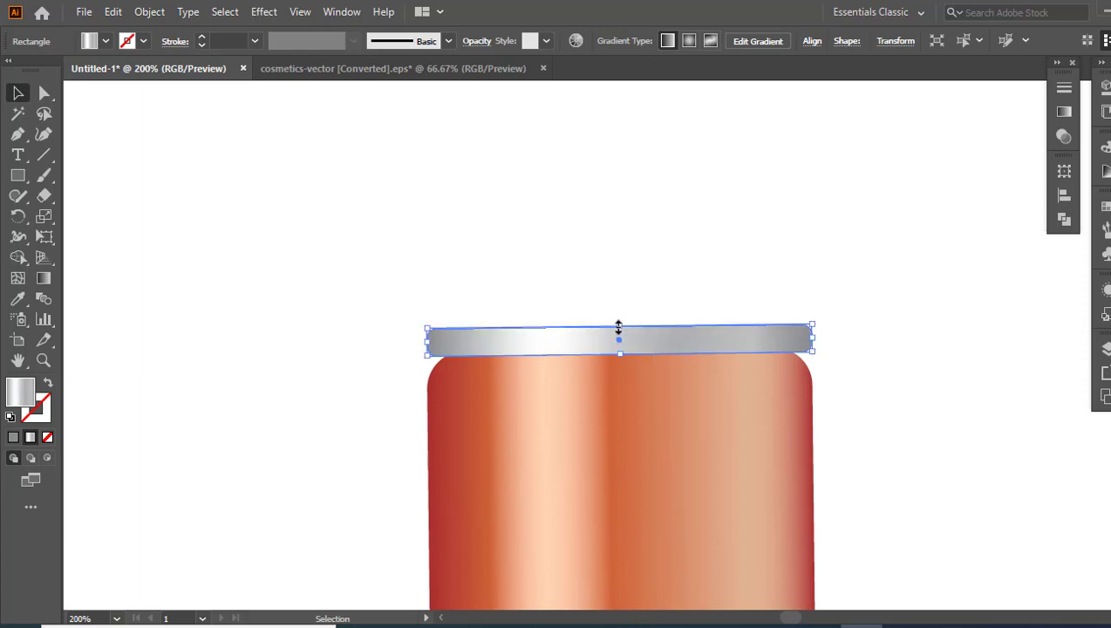
Reduce the corner rounding of the short copper body beneath the silver band
click(637, 474)
drag(464, 392, 449, 377)
click(883, 502)
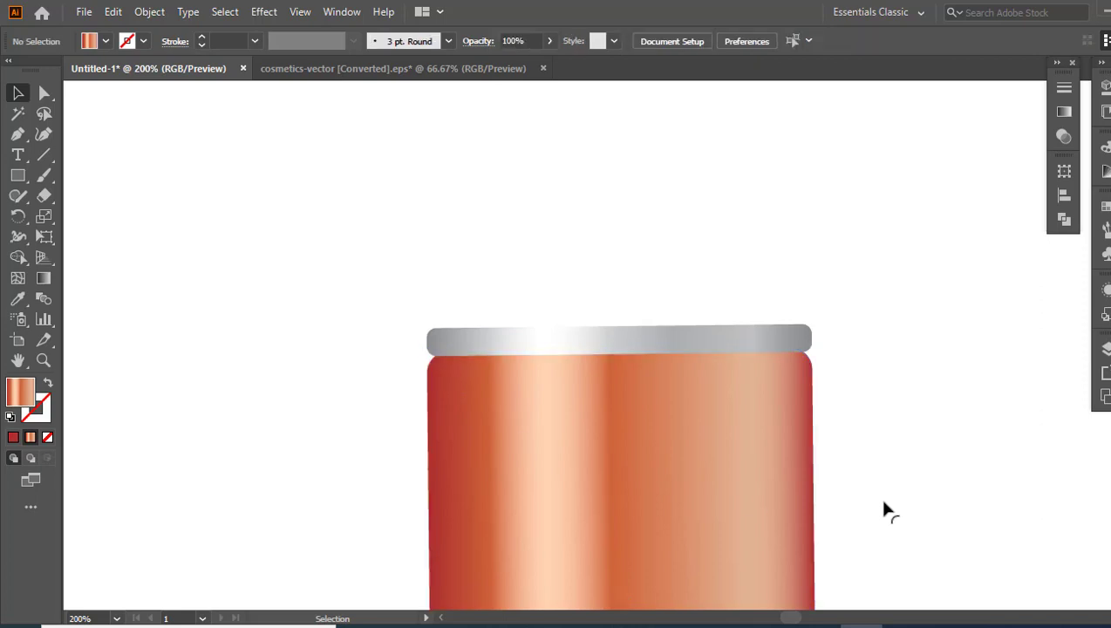
Draw a tall rectangle narrower than the short container, standing on its silver band and centred above it
click(47, 362)
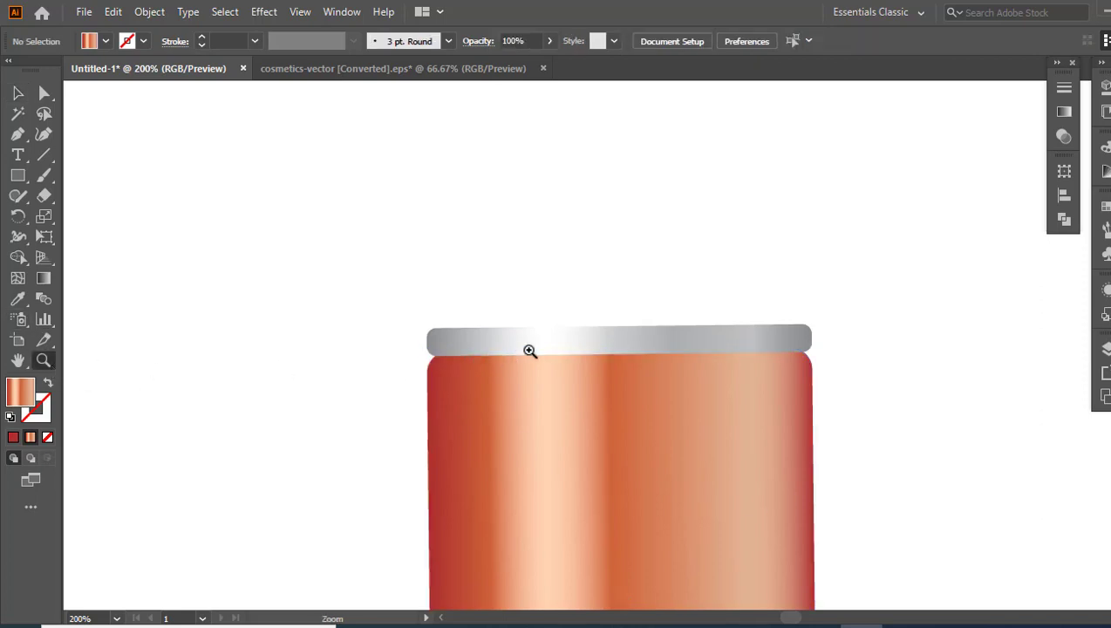
alt+click(635, 369)
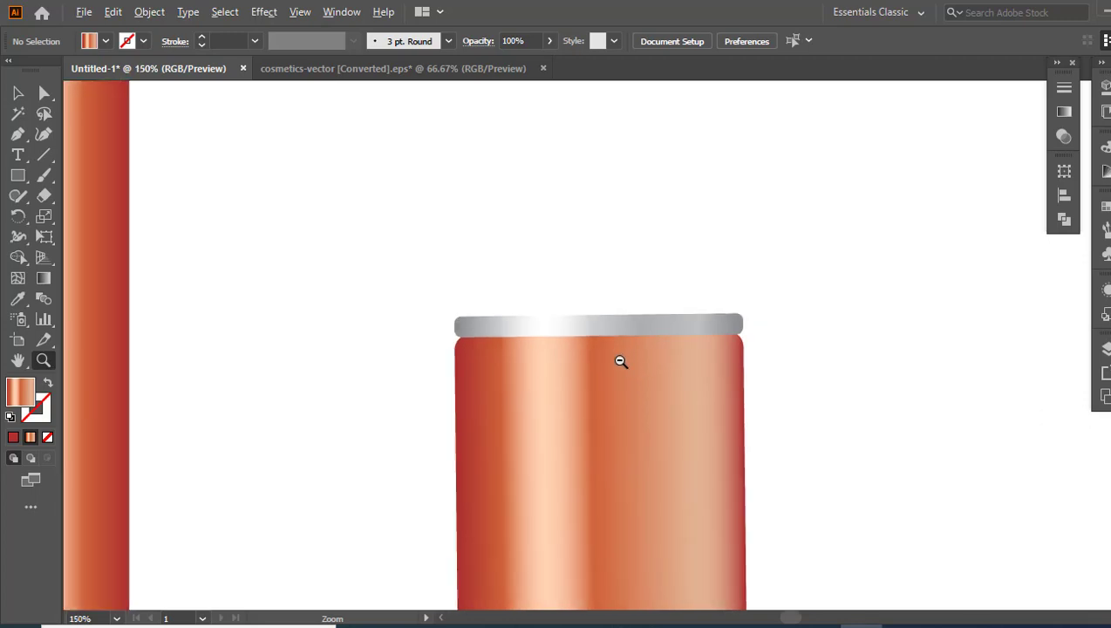
alt+click(616, 347)
alt+click(614, 331)
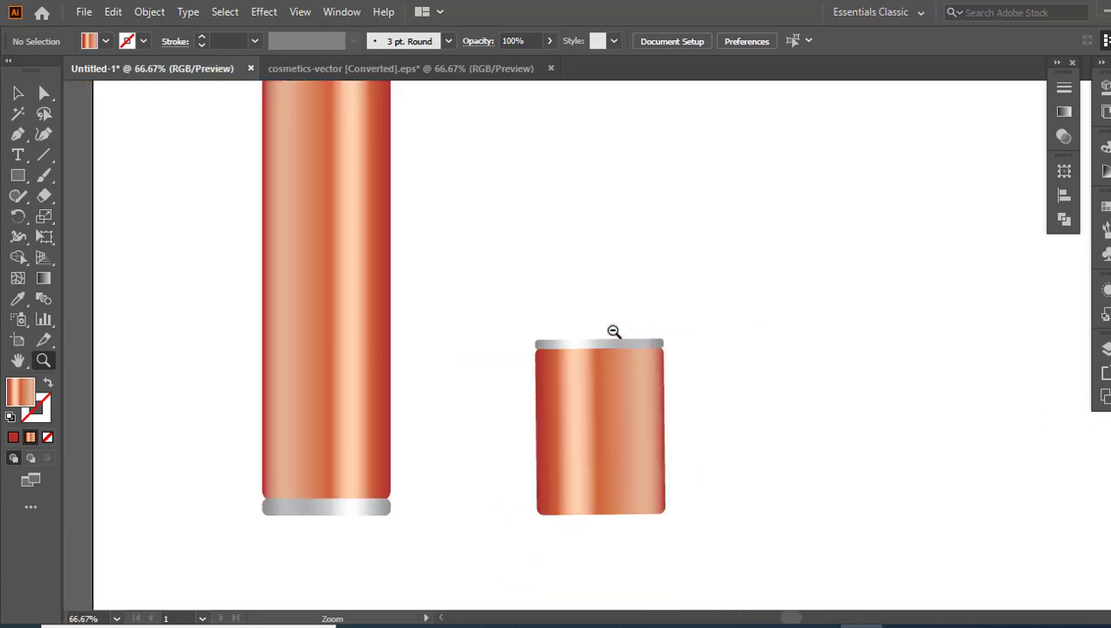
alt+click(605, 274)
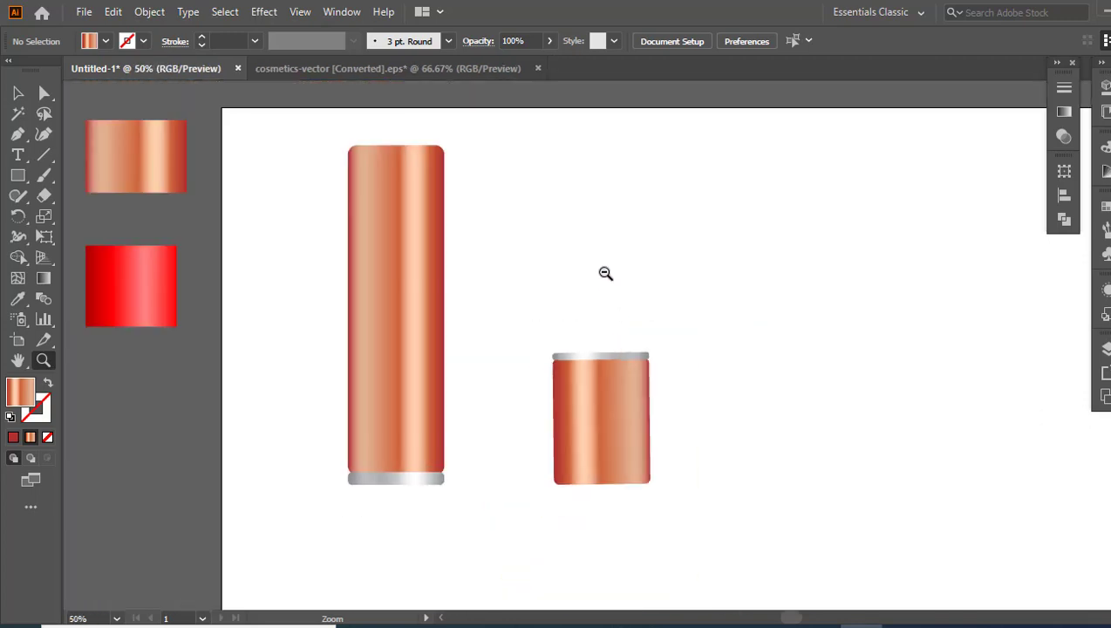
click(18, 175)
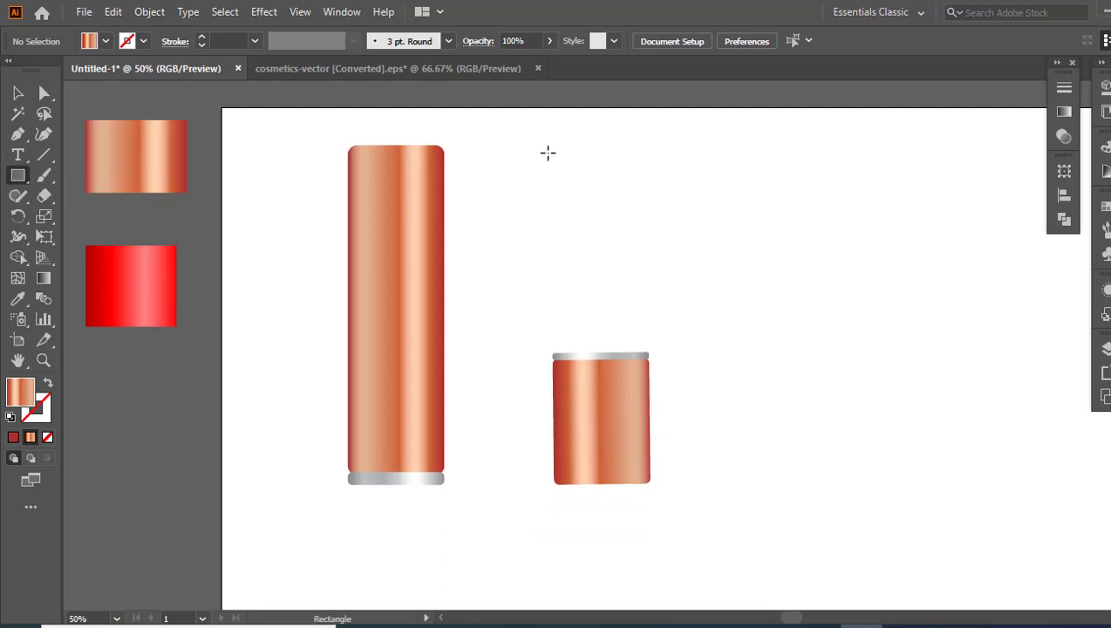
drag(545, 151, 619, 352)
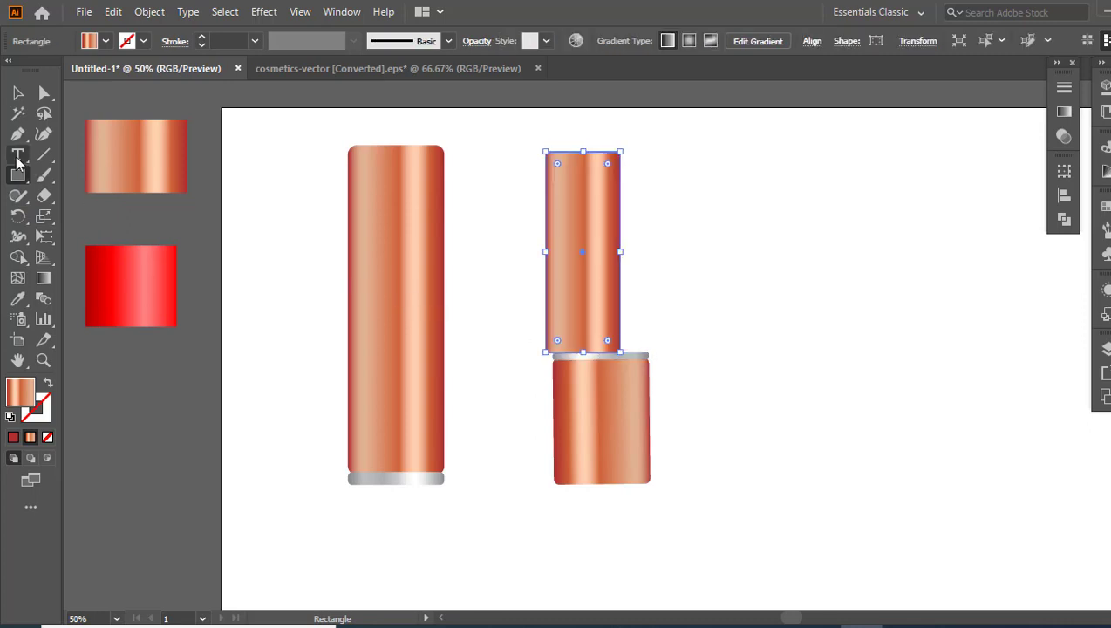
click(17, 93)
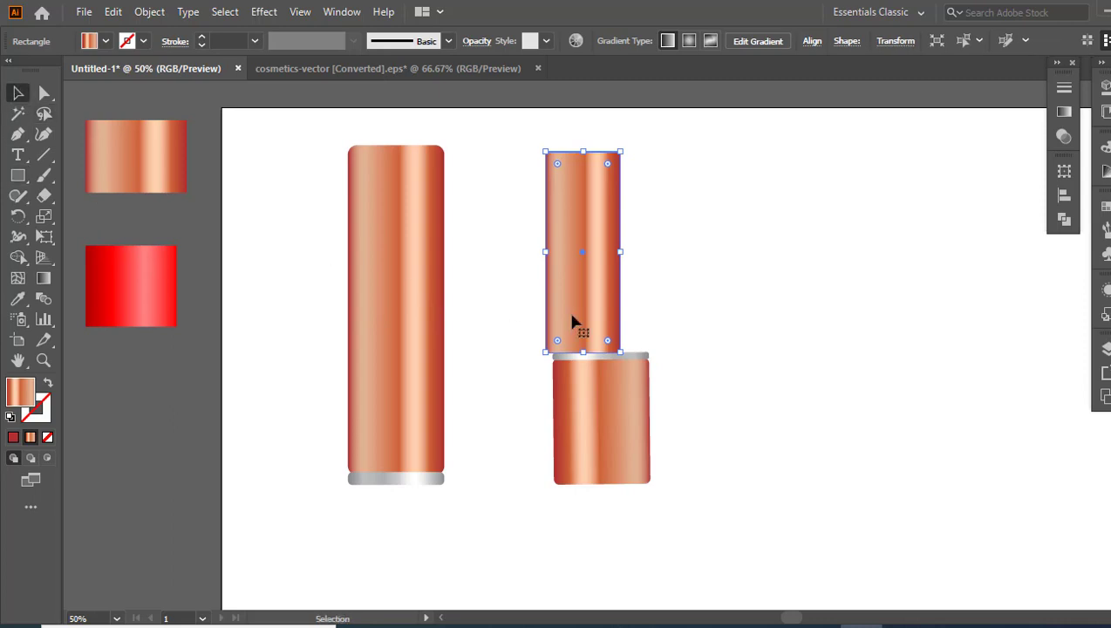
drag(572, 321, 589, 319)
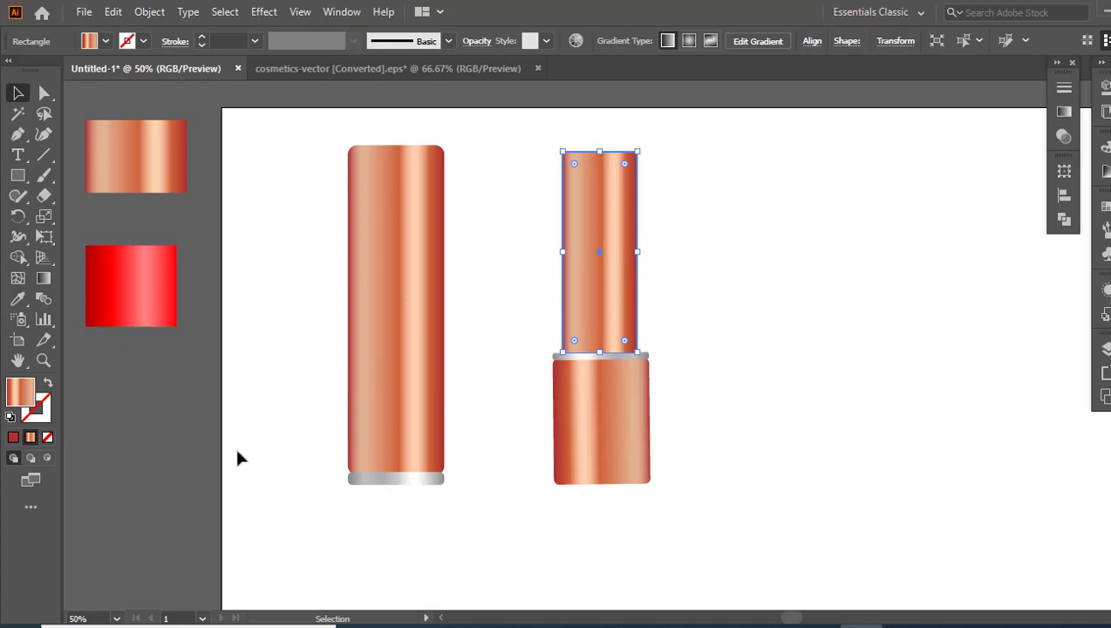
Fill the new tall rectangle with the silver gradient sampled from the first tube's bottom band
key(i)
click(397, 479)
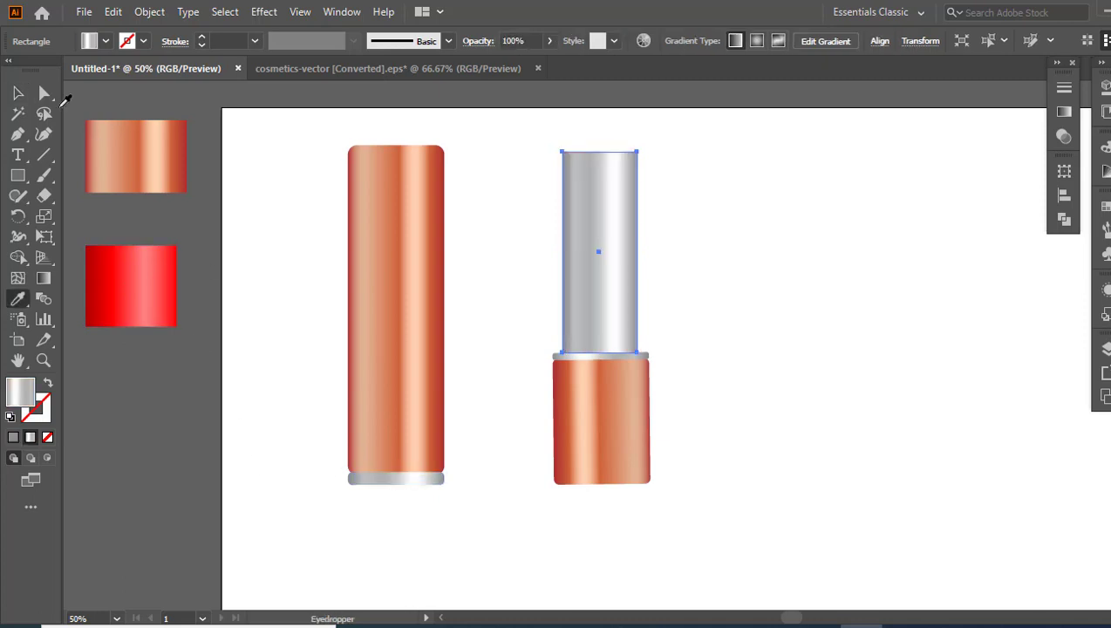
click(19, 94)
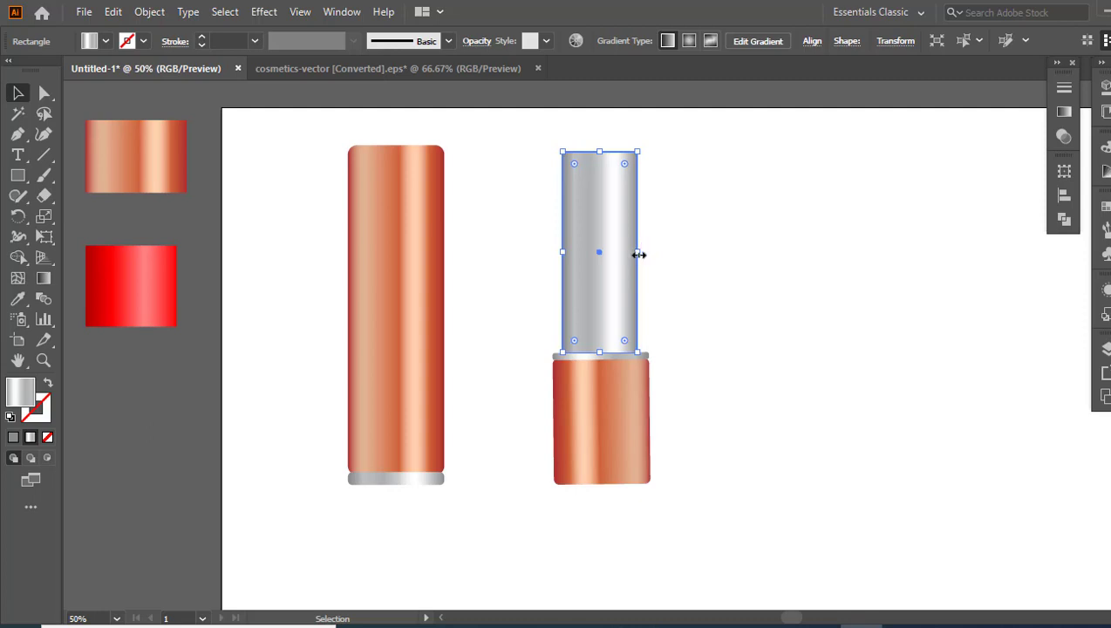
Widen the silver rectangle slightly on both sides, to just inside the container's width, and round its corners
drag(639, 253, 643, 252)
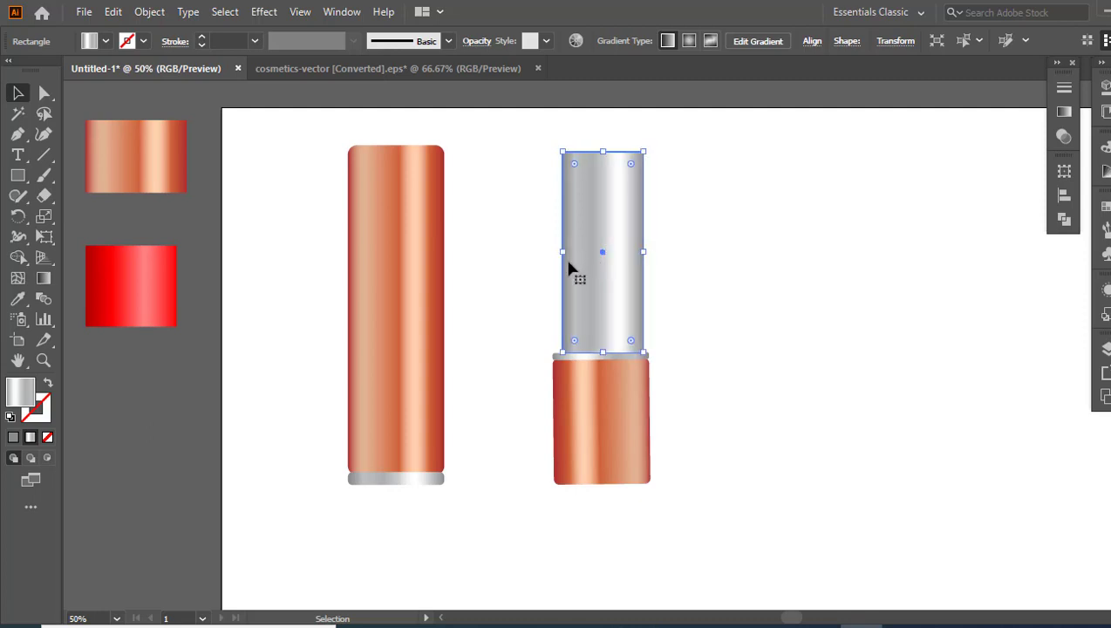
drag(562, 252, 559, 253)
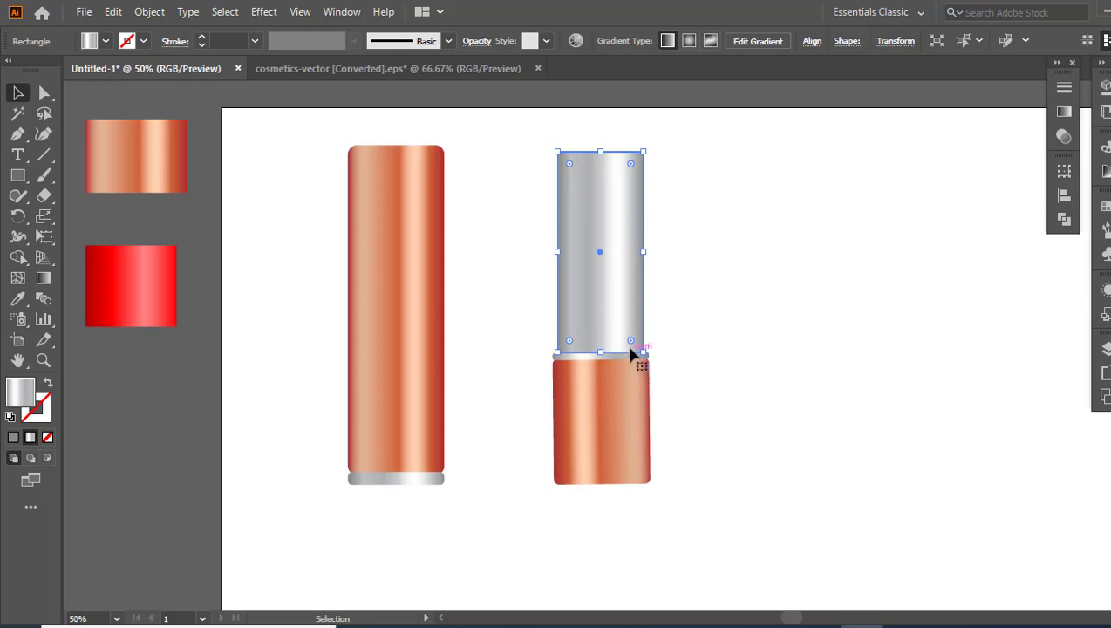
drag(629, 340, 633, 349)
click(737, 390)
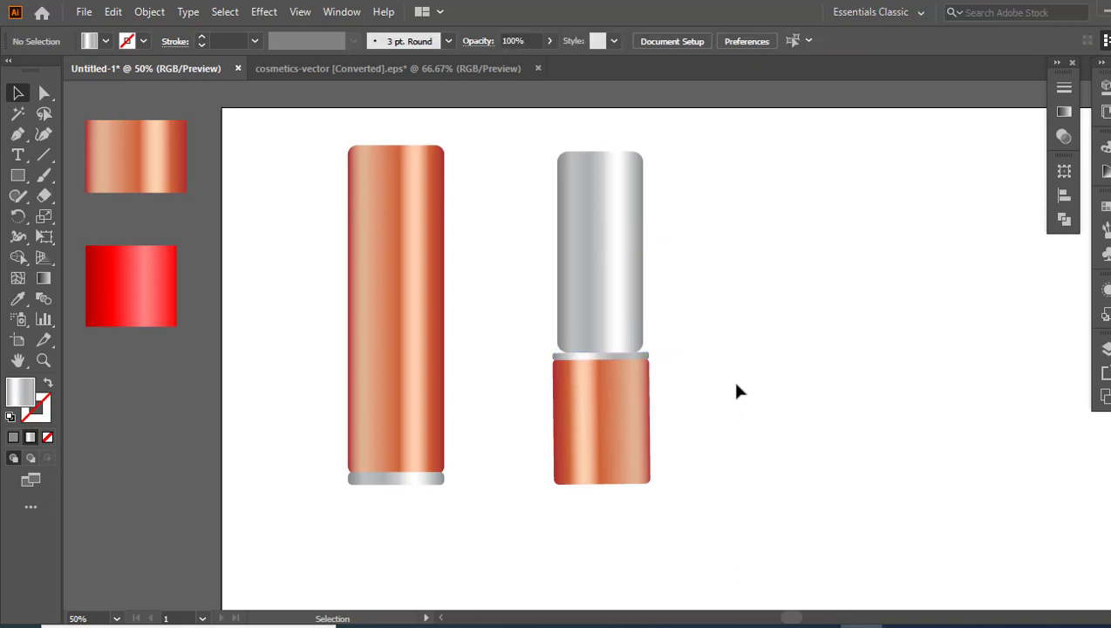
Undo the strong corner rounding of the tall silver rectangle and round its corners only slightly instead
key(ctrl+z)
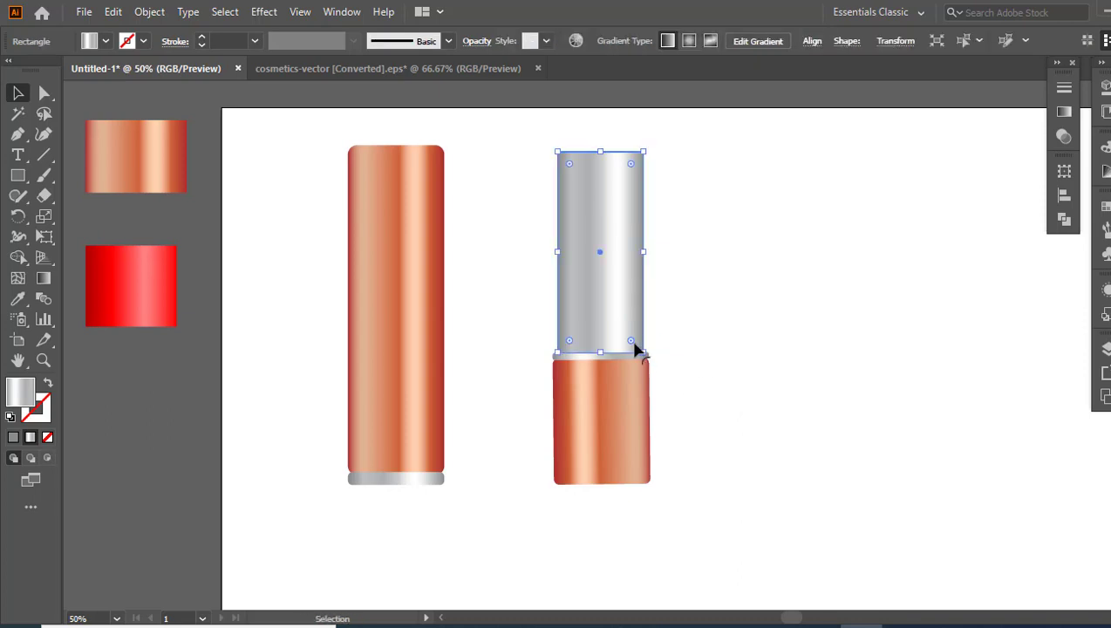
drag(630, 340, 643, 354)
click(710, 377)
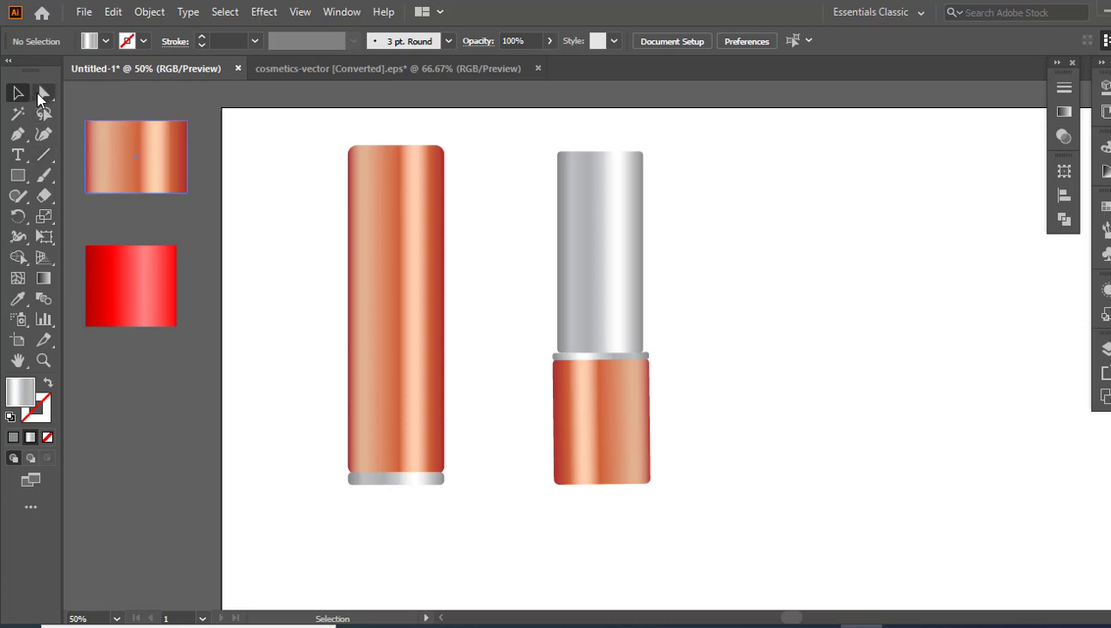
Move the whole short container lower on the artboard and make the first tube's silver bottom band thinner
drag(707, 502, 606, 360)
click(391, 480)
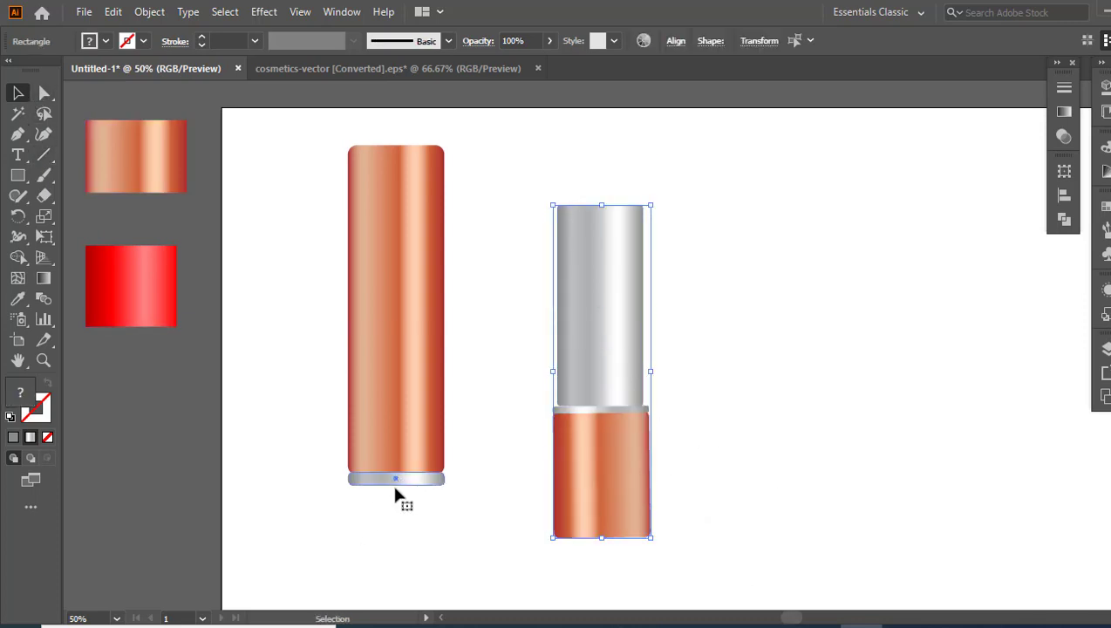
drag(398, 487, 395, 482)
click(410, 518)
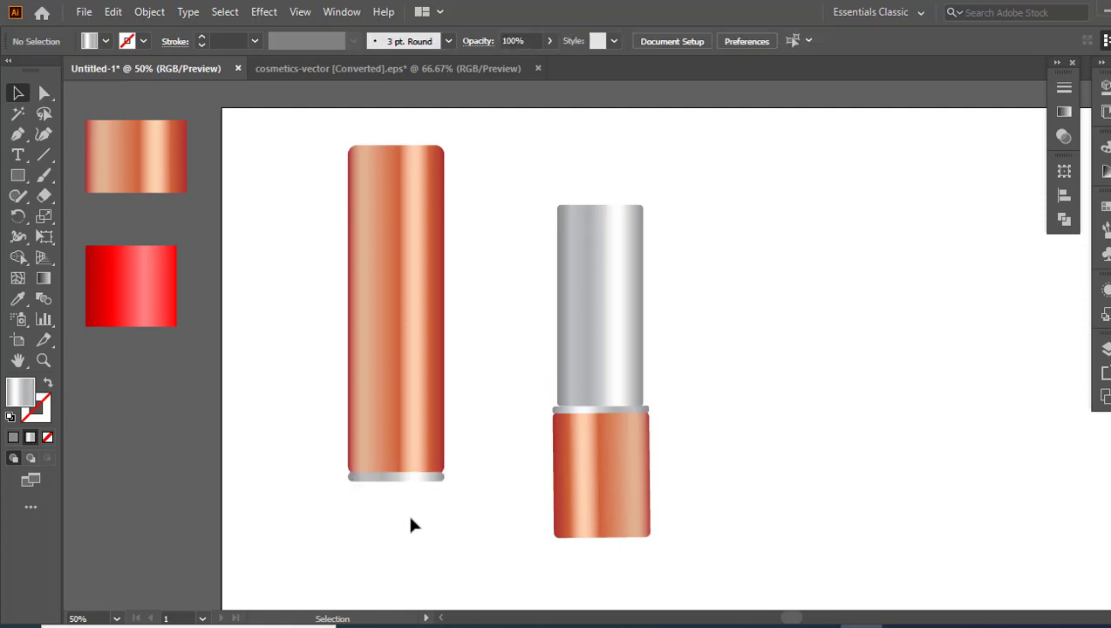
Draw an upright rectangle to the right of the container, filled with the red gradient of the red swatch
click(114, 286)
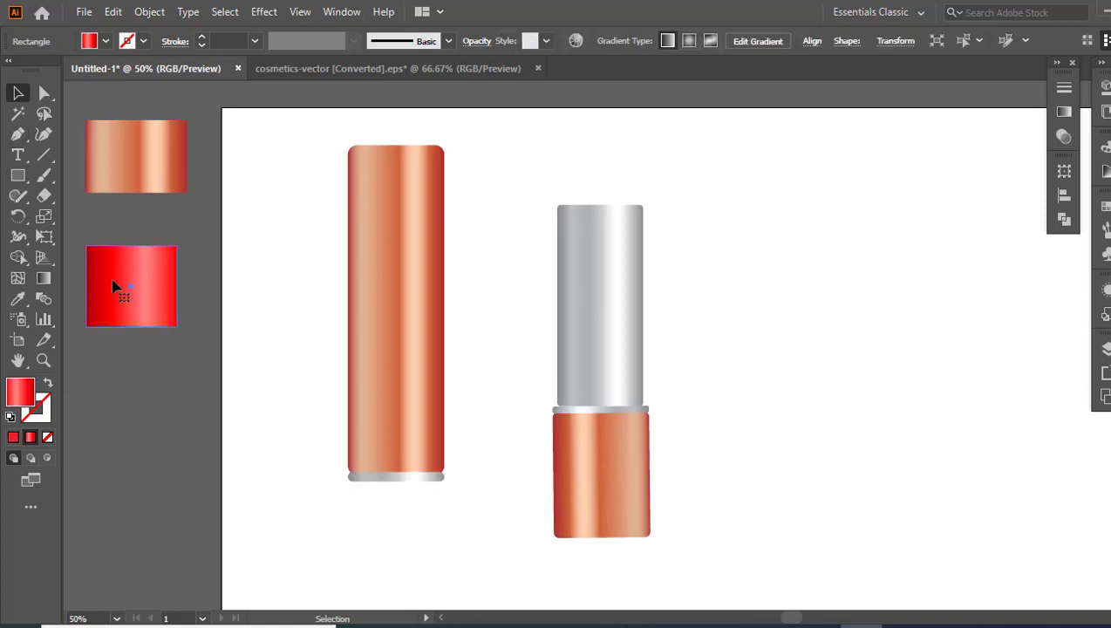
key(m)
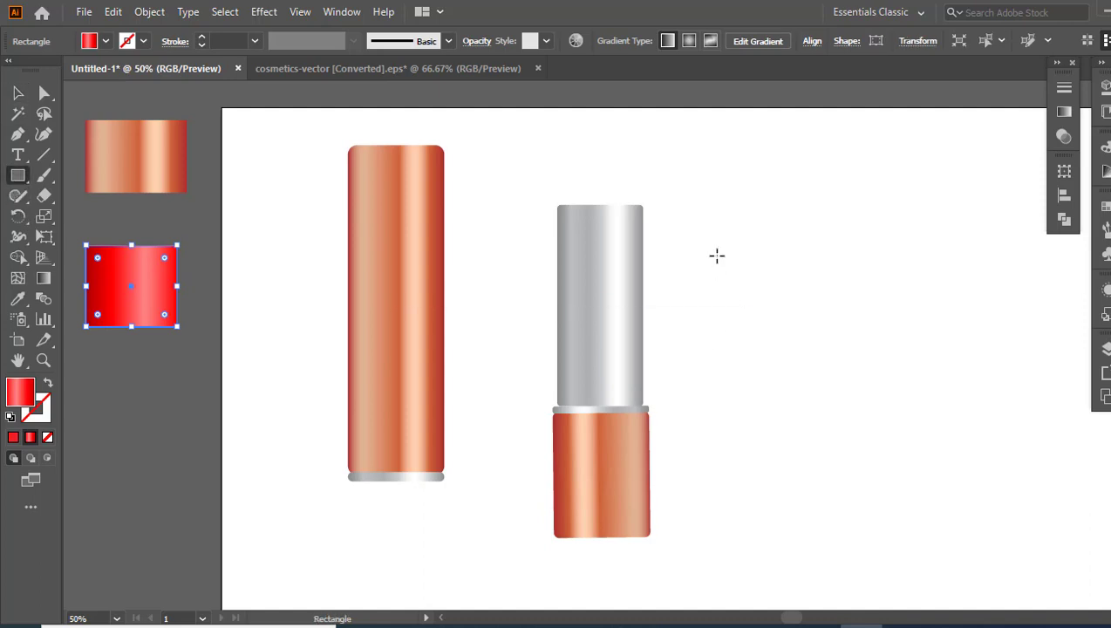
drag(717, 255, 799, 402)
Pull an added top-edge anchor point up into a slanted tip, rounding the tip about 12 px and the red shape's left shoulder about 57 px
click(18, 136)
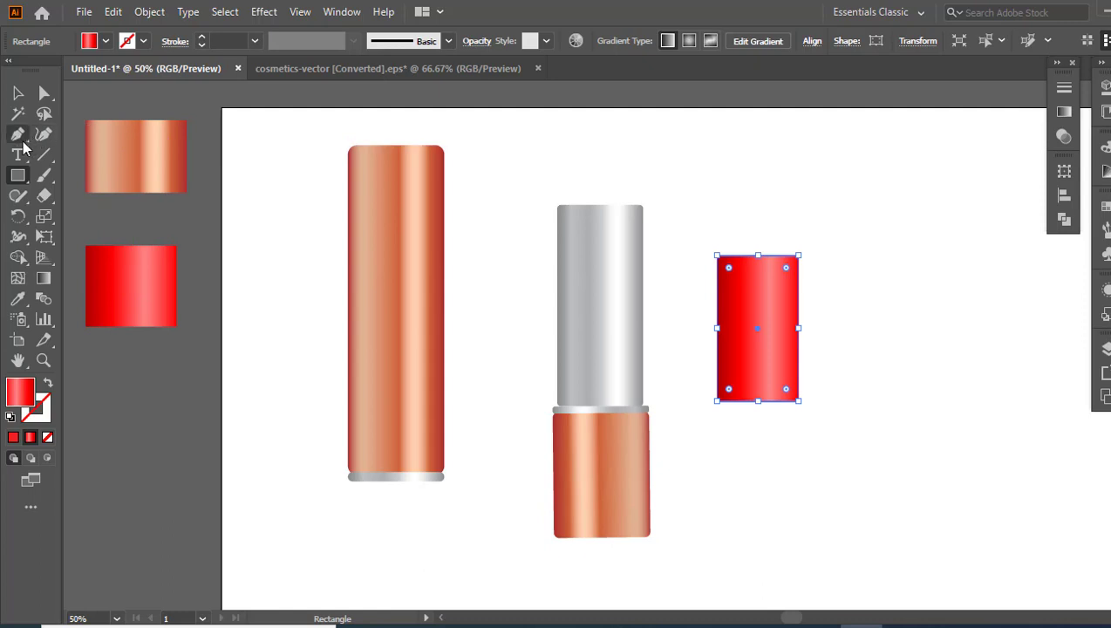
click(783, 257)
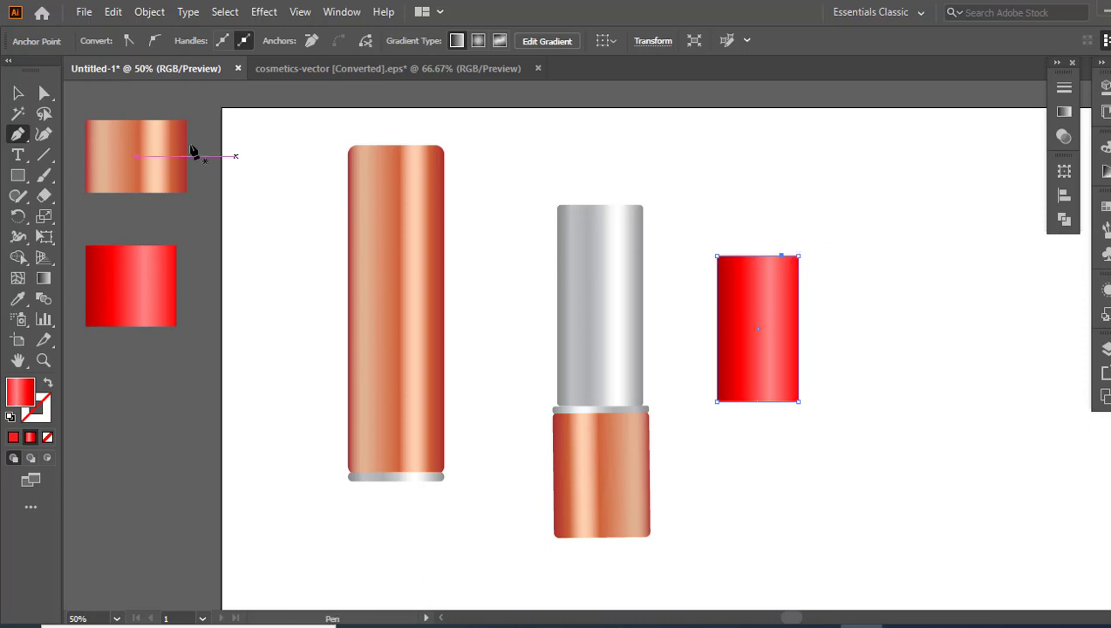
click(46, 96)
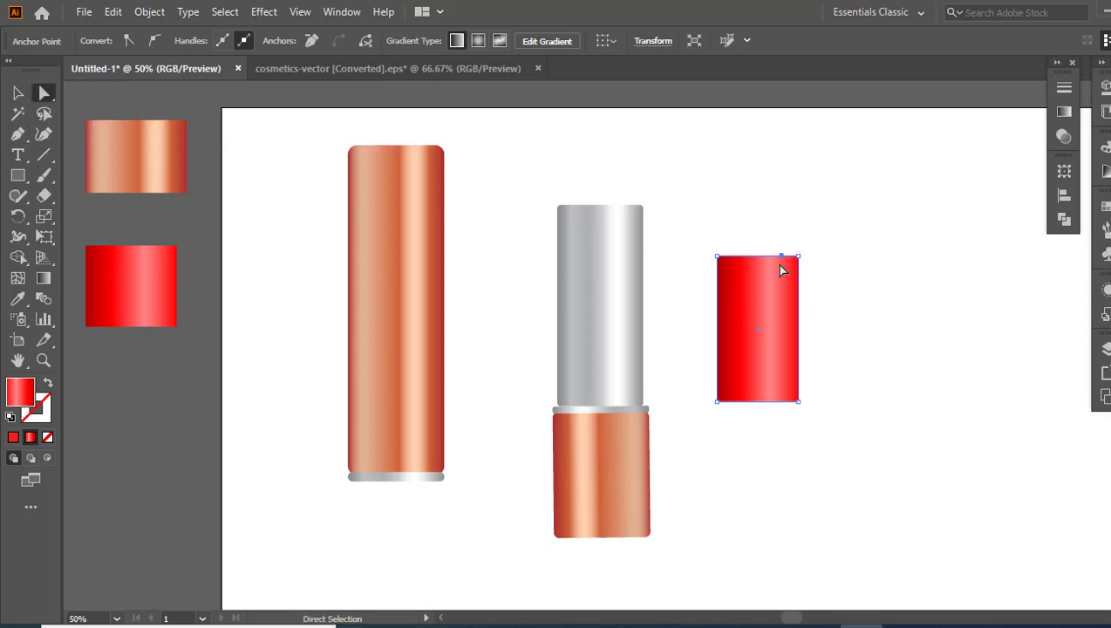
drag(781, 258, 773, 194)
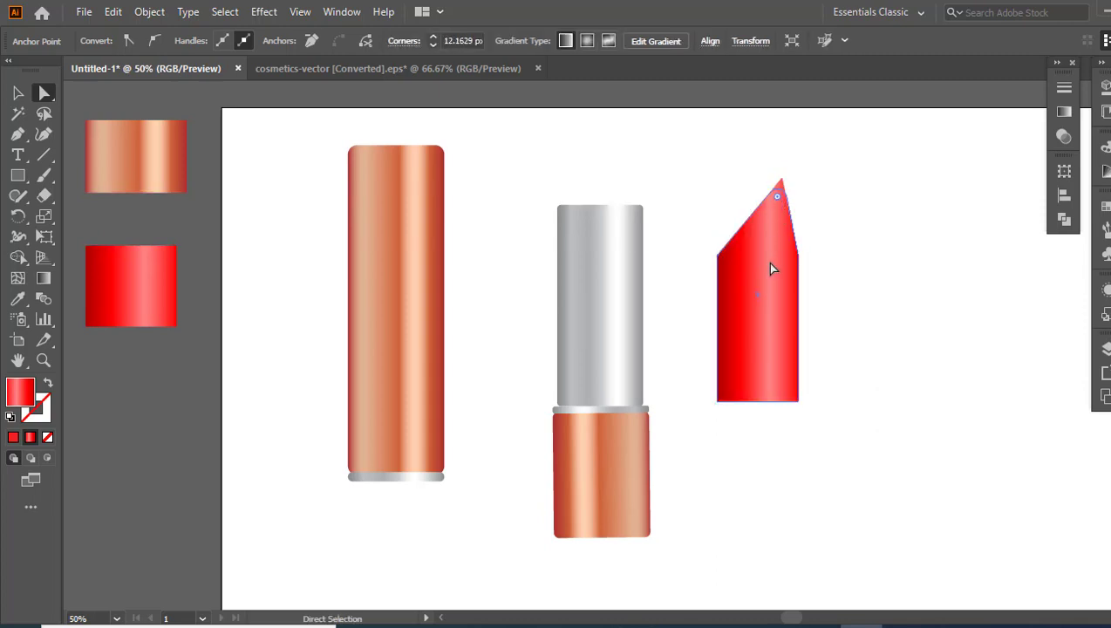
click(716, 255)
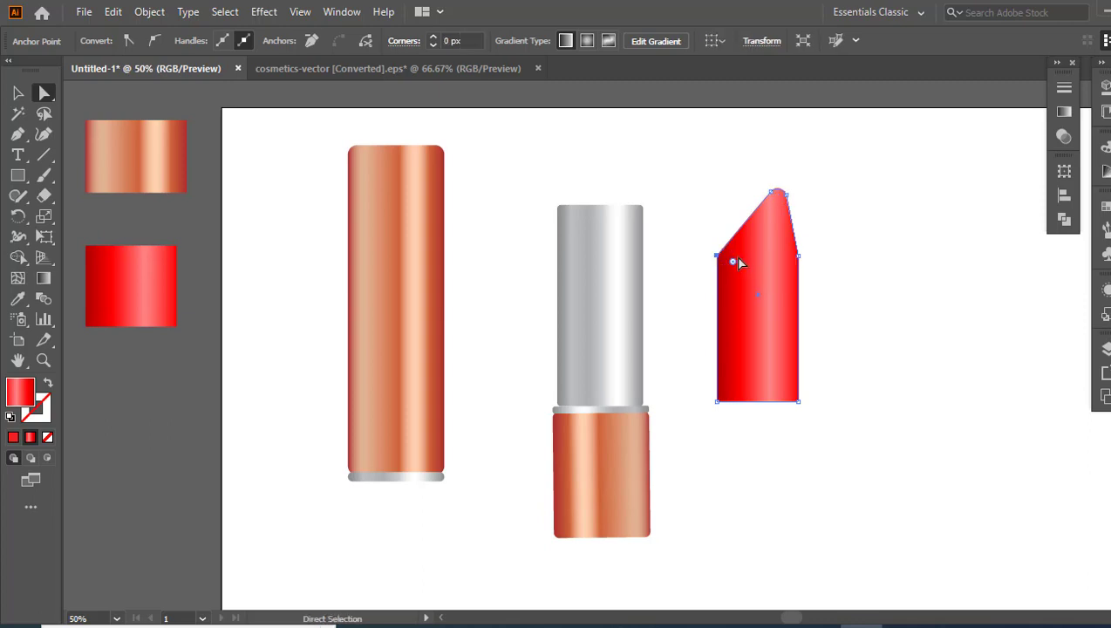
drag(732, 261, 755, 277)
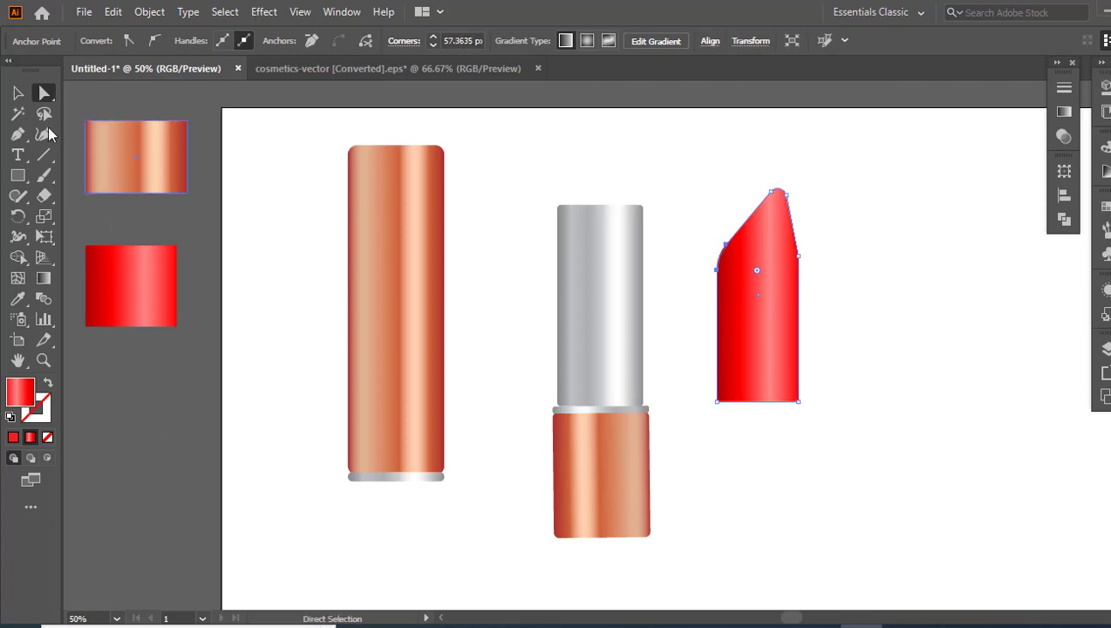
Shorten the red lipstick shape from its base to about two thirds of its height and narrow it from its left side
key(v)
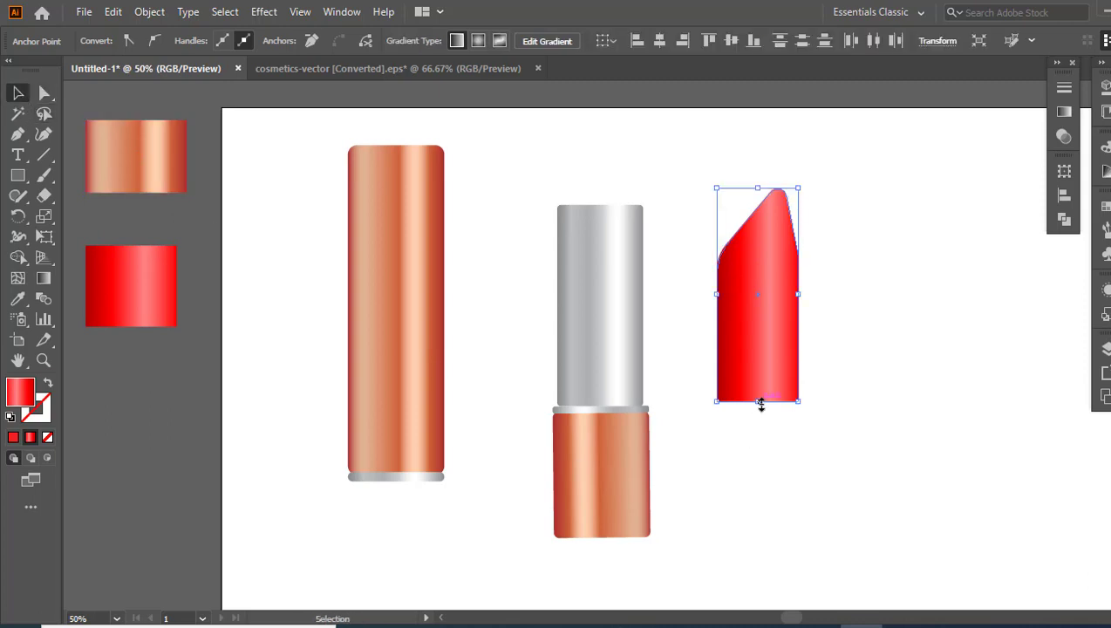
drag(760, 403, 764, 332)
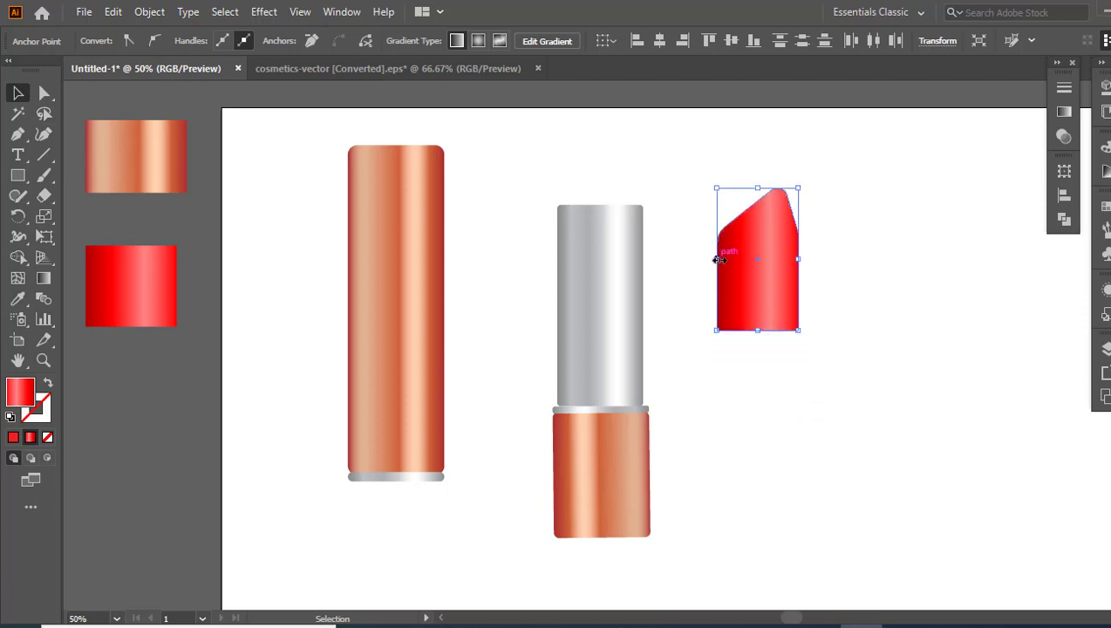
drag(719, 259, 737, 259)
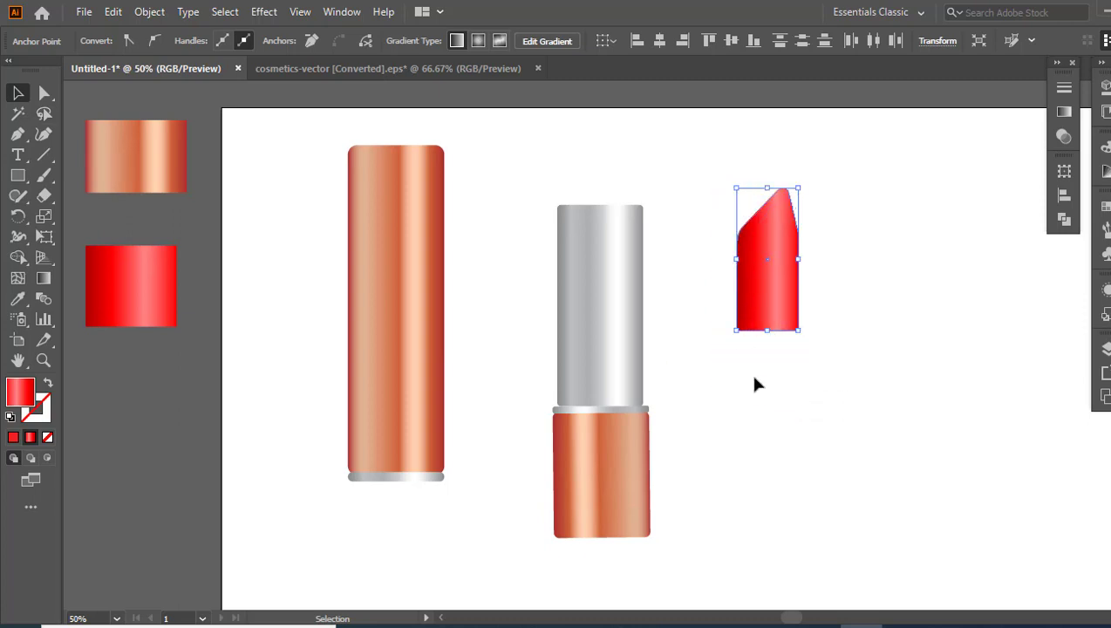
click(754, 377)
Place the red lipstick shape over the top end of the silver tube and send it to the back
click(762, 284)
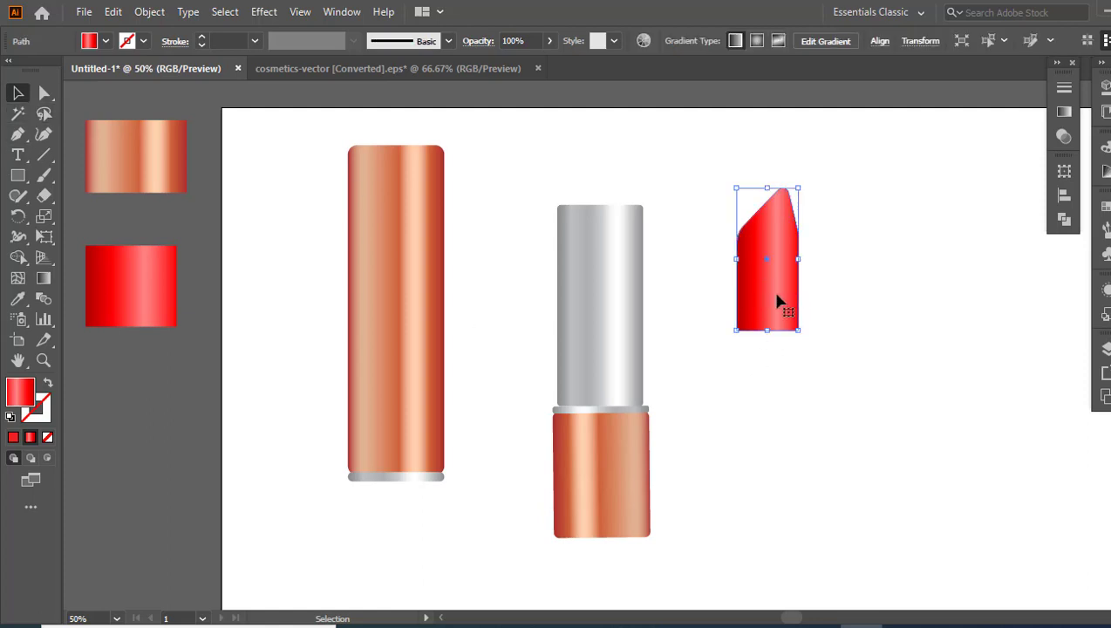
drag(777, 296, 610, 211)
right_click(615, 181)
mouse_move(778, 469)
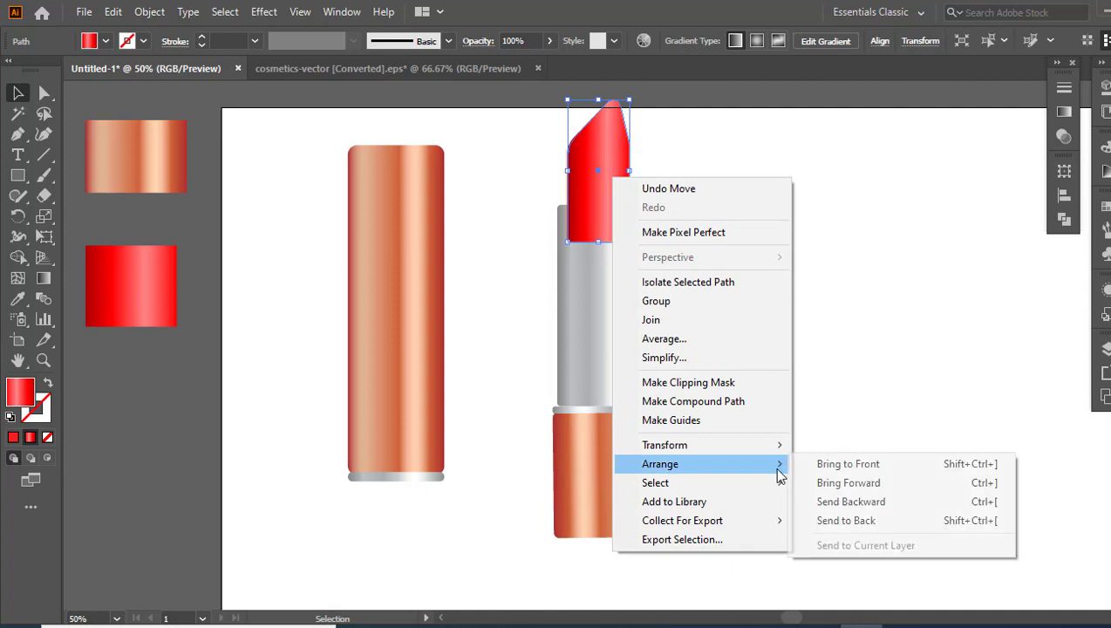
click(855, 500)
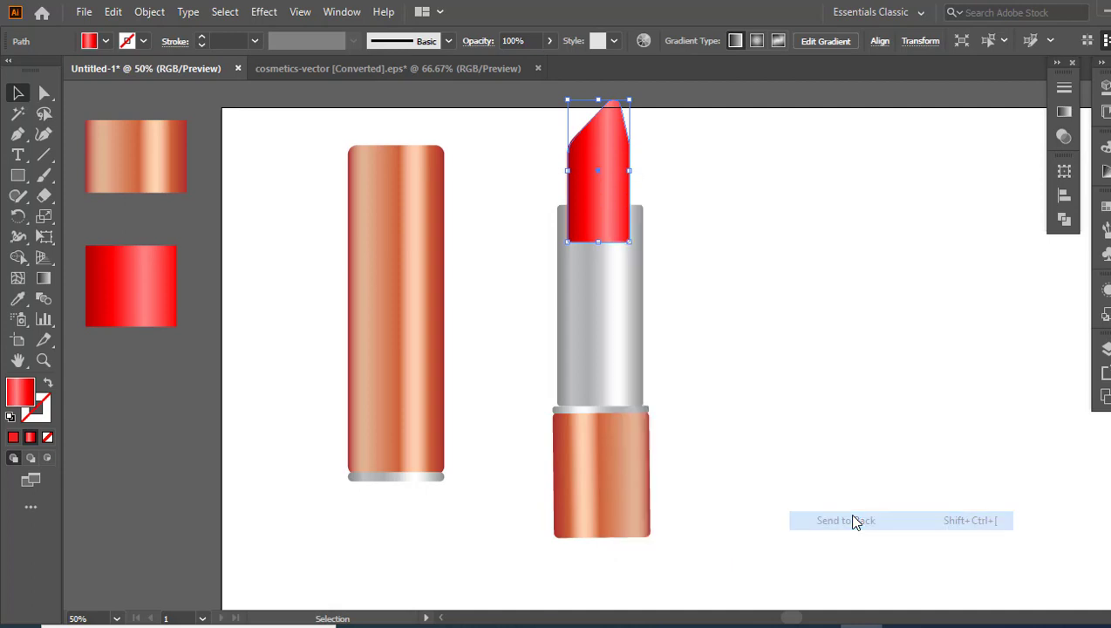
click(772, 405)
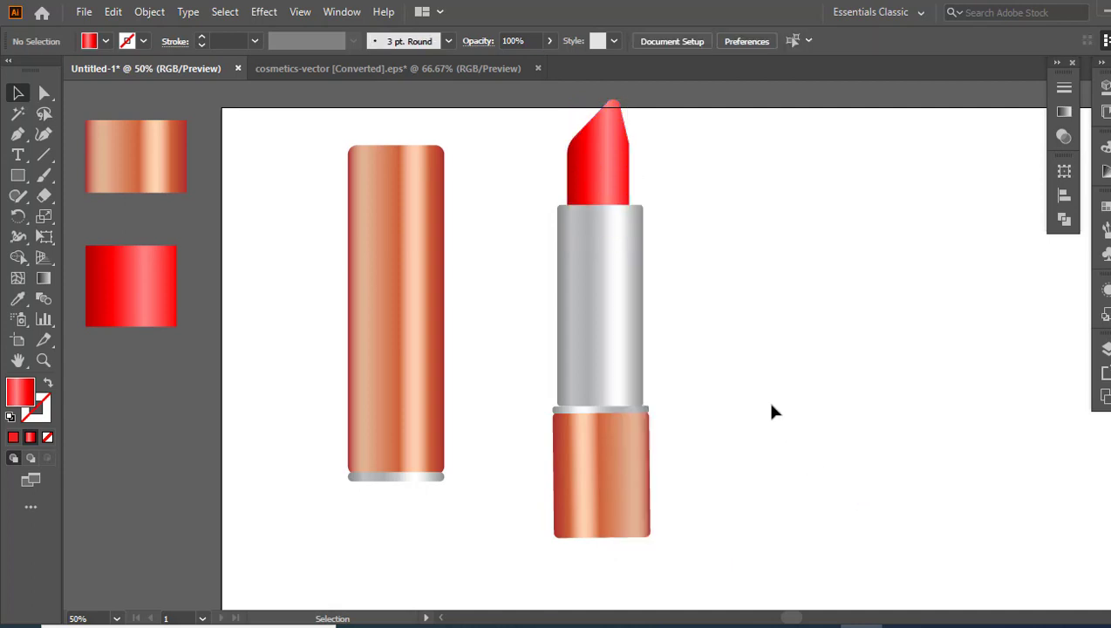
Shift the red lipstick slightly right and widen it on both sides, keeping it just inside the silver tube's width
click(44, 360)
click(617, 311)
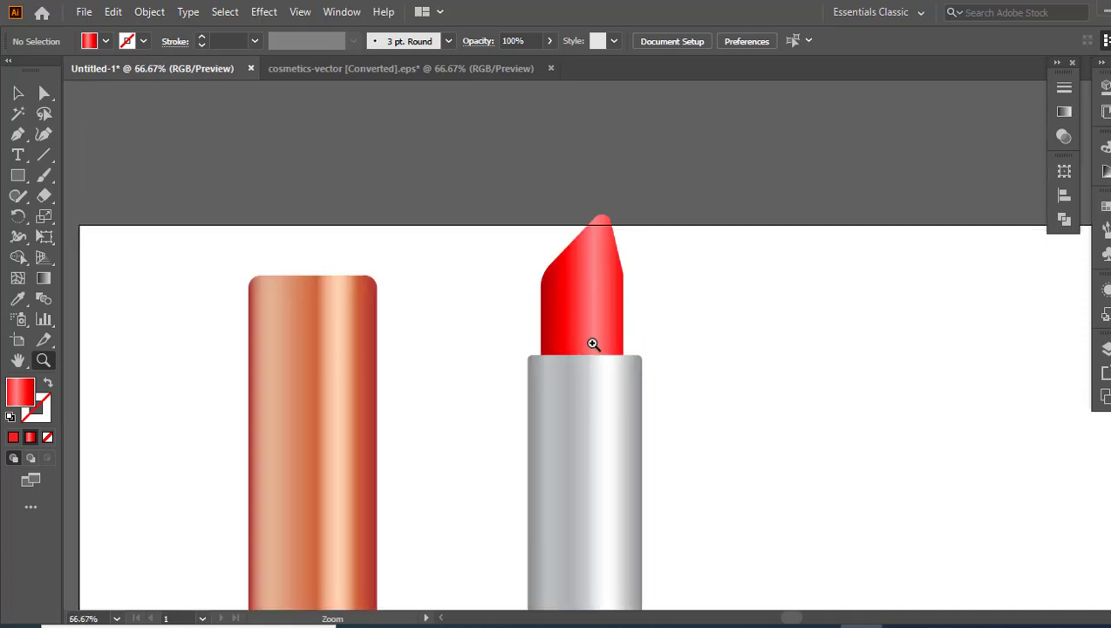
click(593, 345)
click(593, 340)
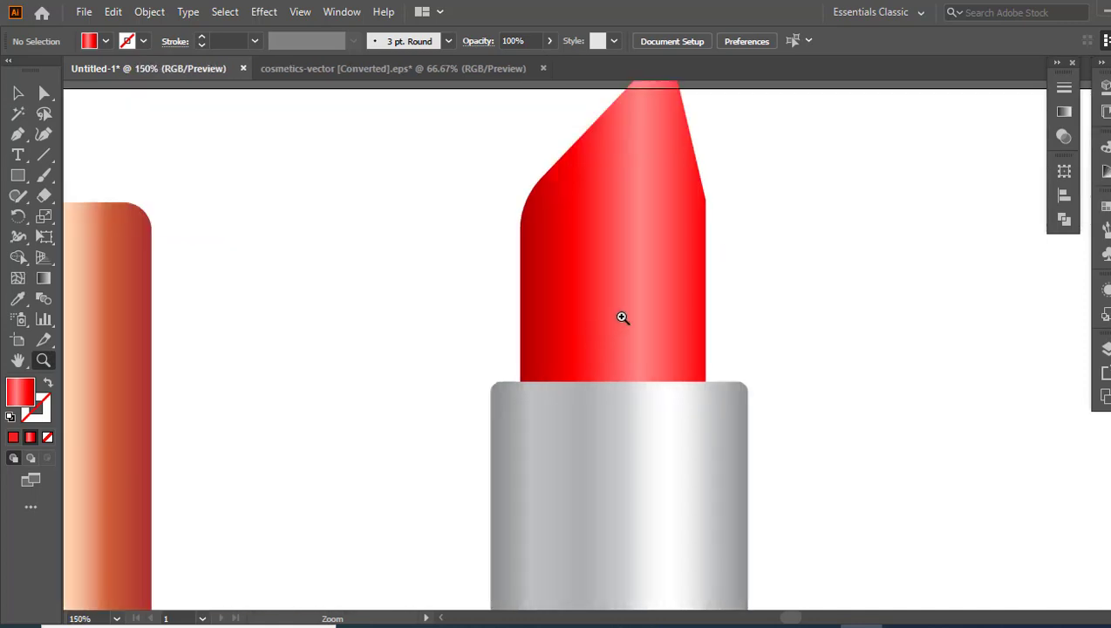
click(634, 315)
click(17, 93)
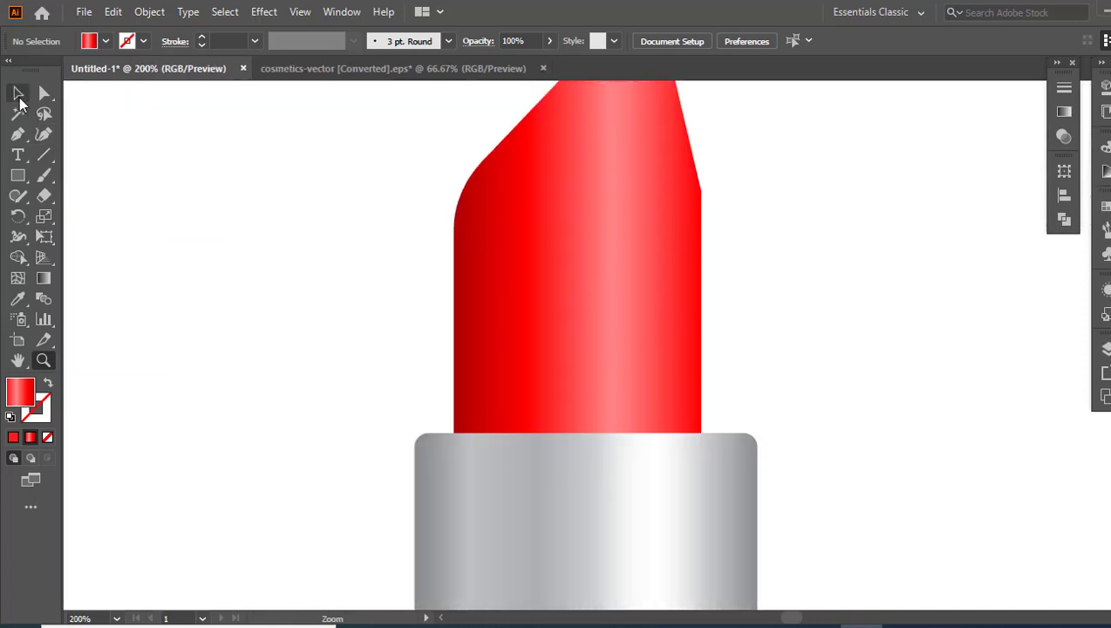
click(571, 358)
drag(647, 388, 656, 388)
drag(709, 295, 724, 295)
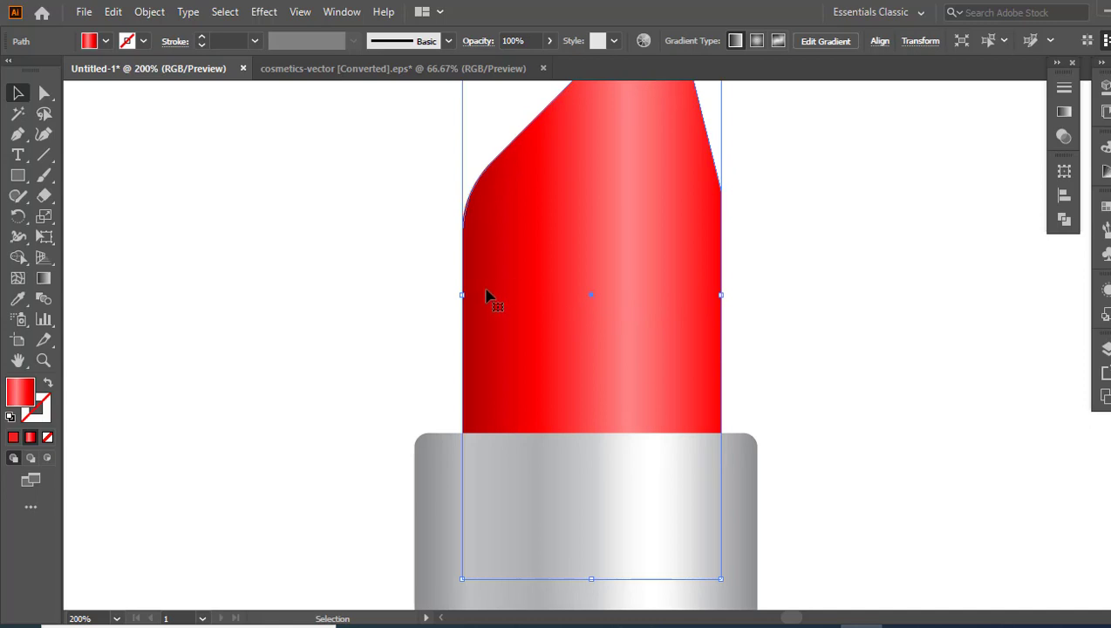
drag(461, 296, 446, 295)
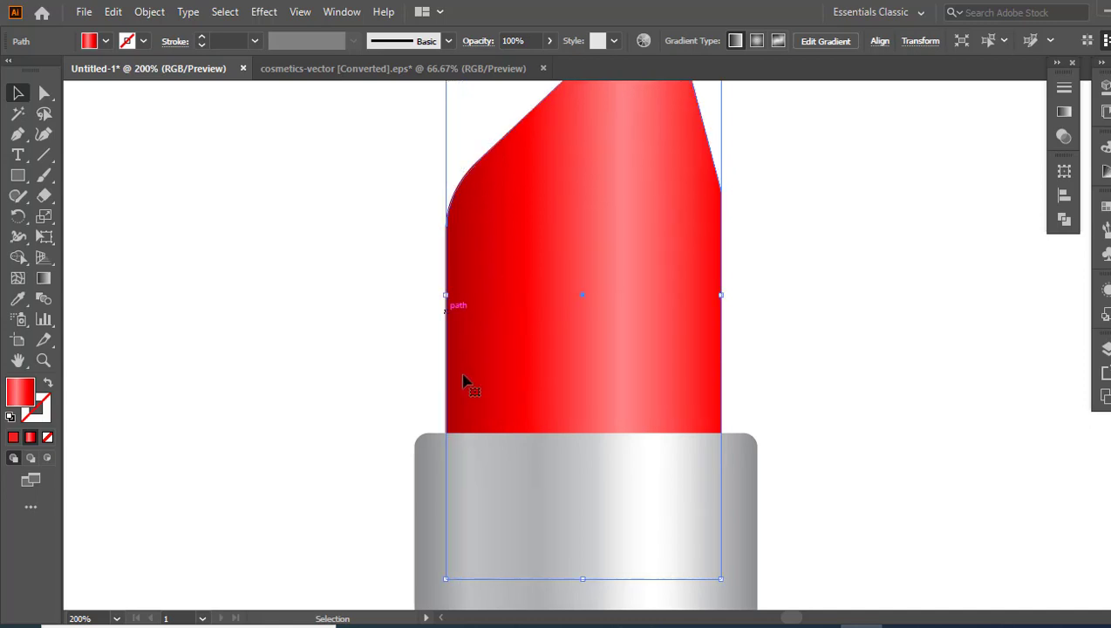
Increase the rounding of both top corners of the silver tube evenly
click(44, 92)
click(431, 473)
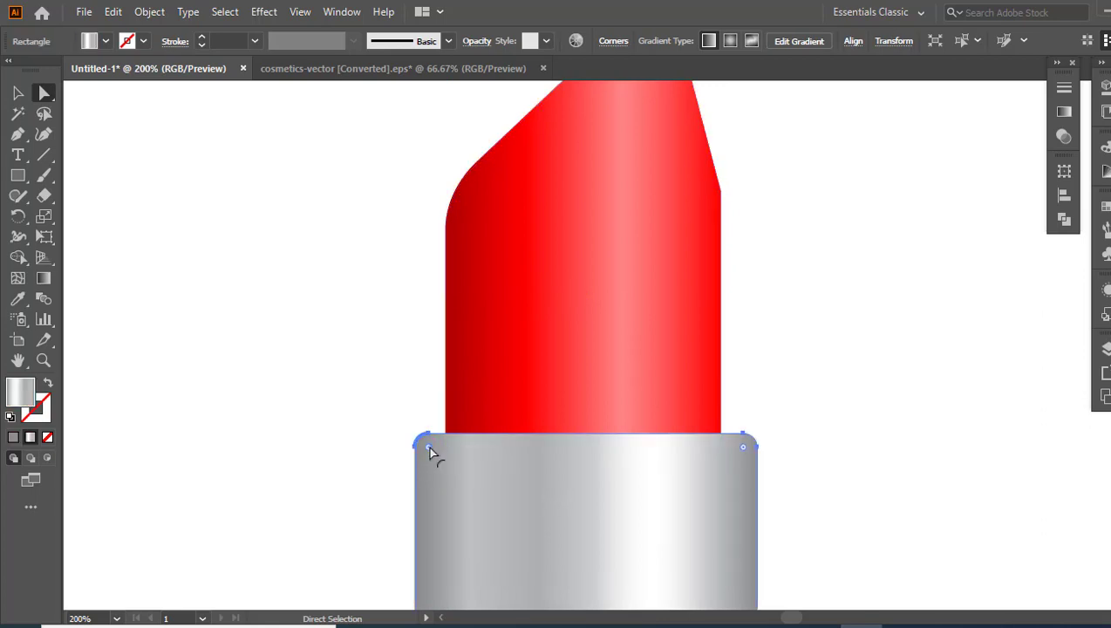
drag(429, 448, 443, 461)
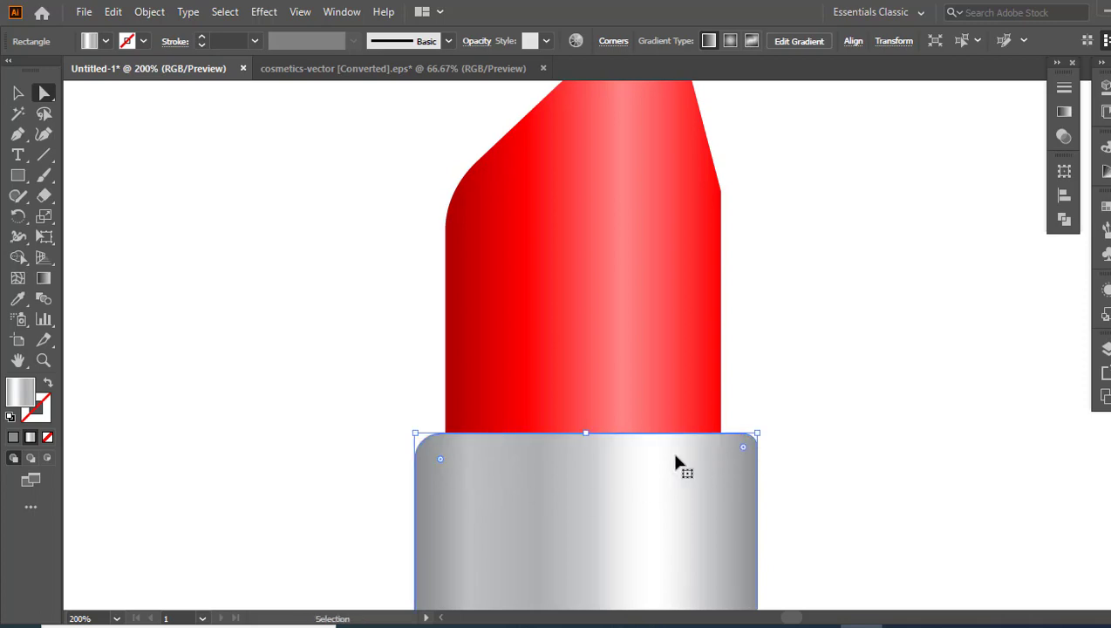
key(ctrl+z)
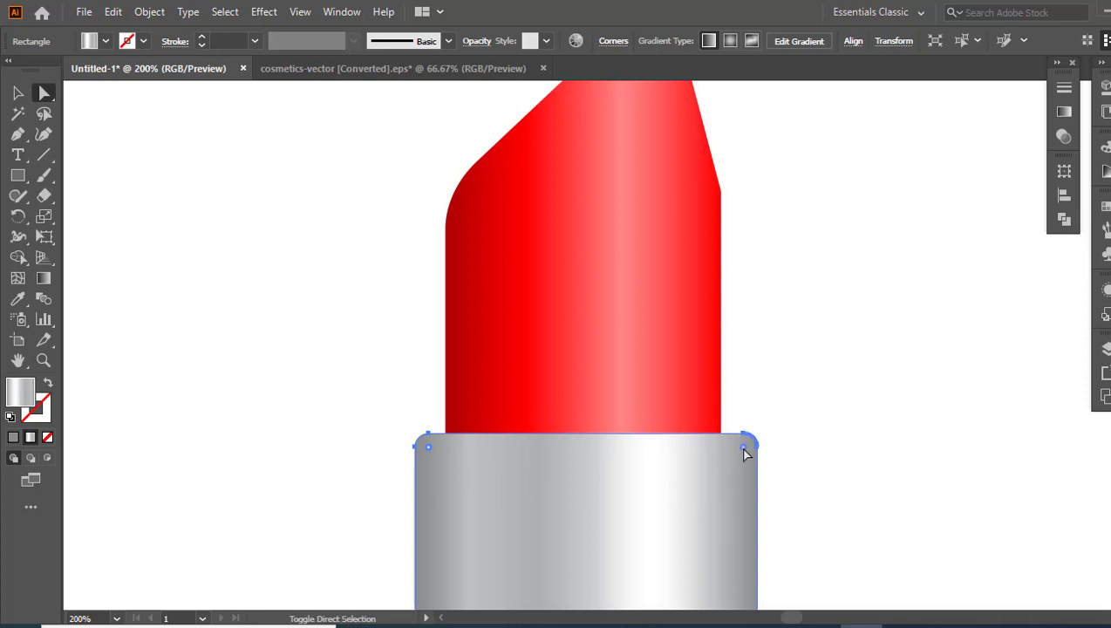
drag(744, 453, 731, 479)
click(836, 476)
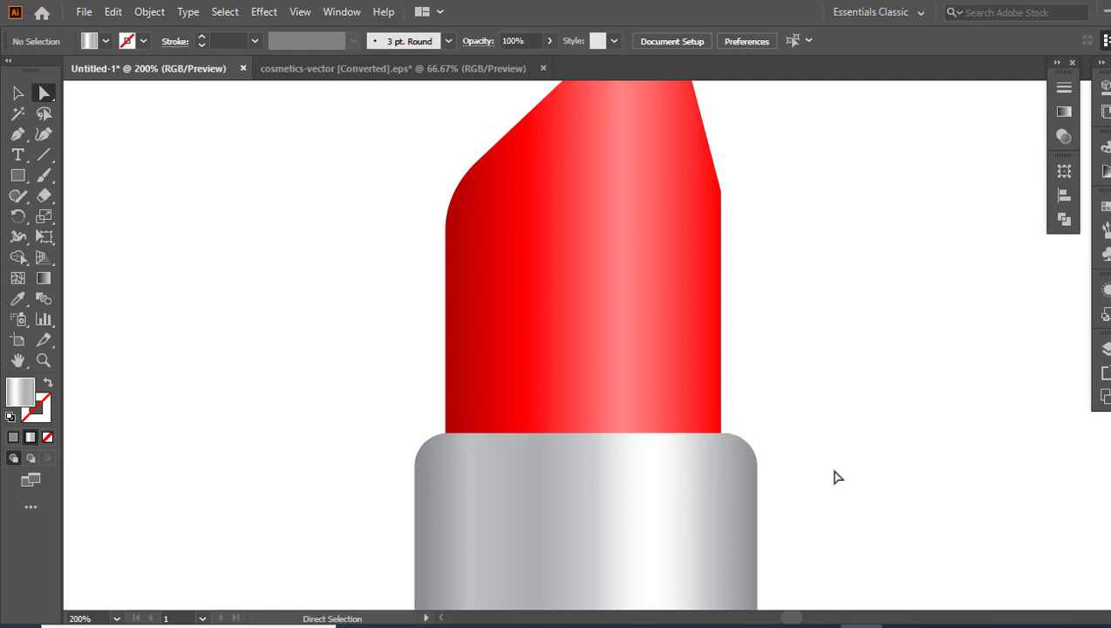
Raise the red lipstick slightly so more of it extends out of the silver tube
click(50, 361)
alt+click(621, 425)
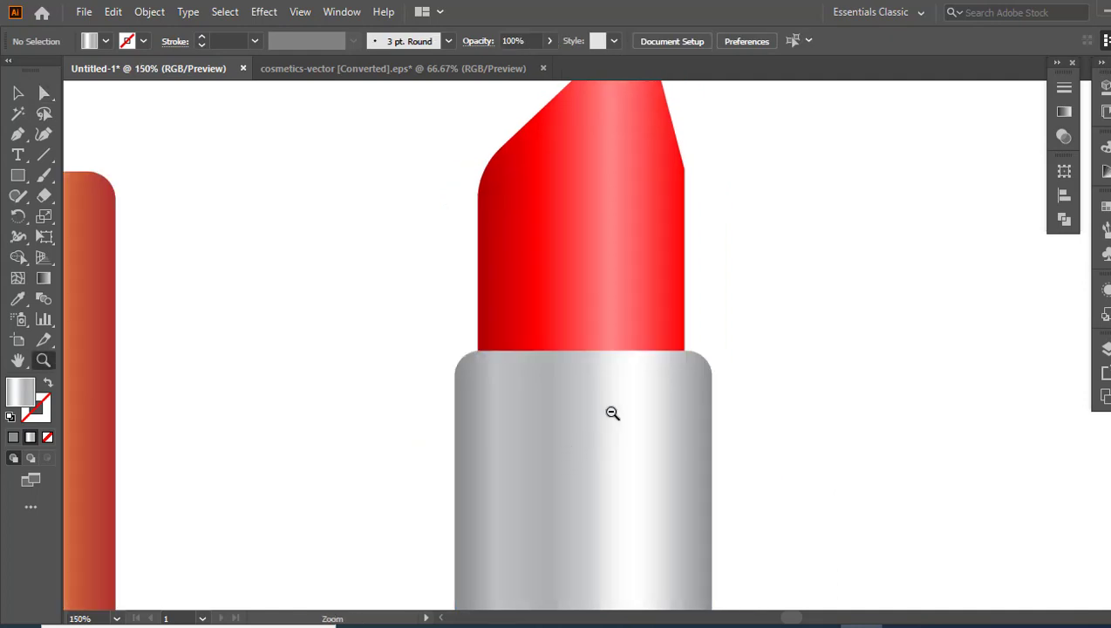
alt+click(611, 411)
alt+click(626, 376)
alt+click(630, 351)
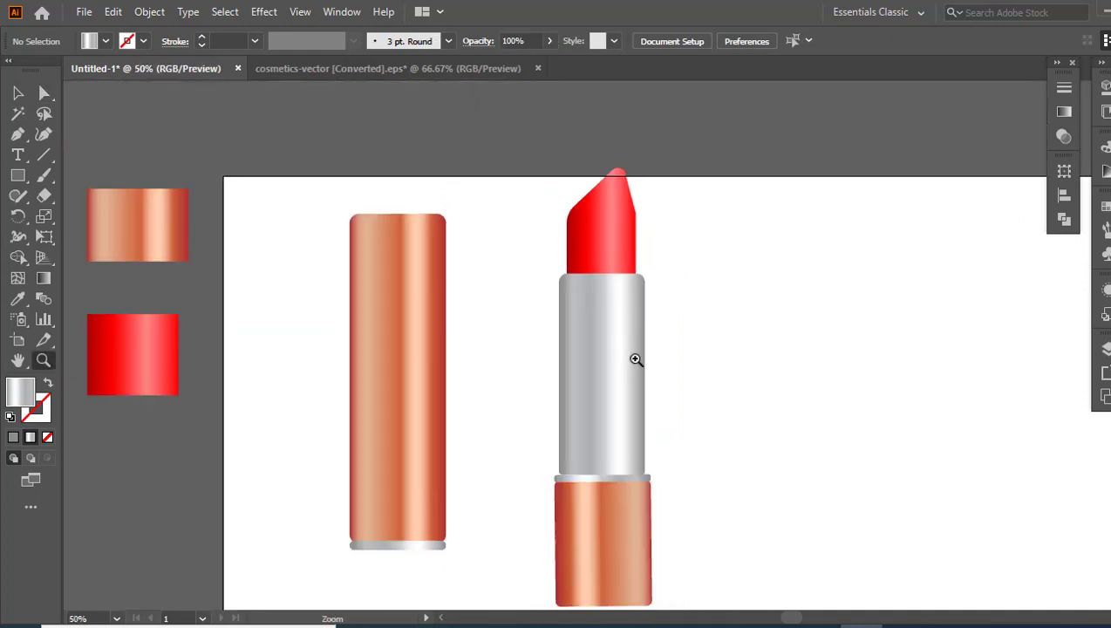
key(v)
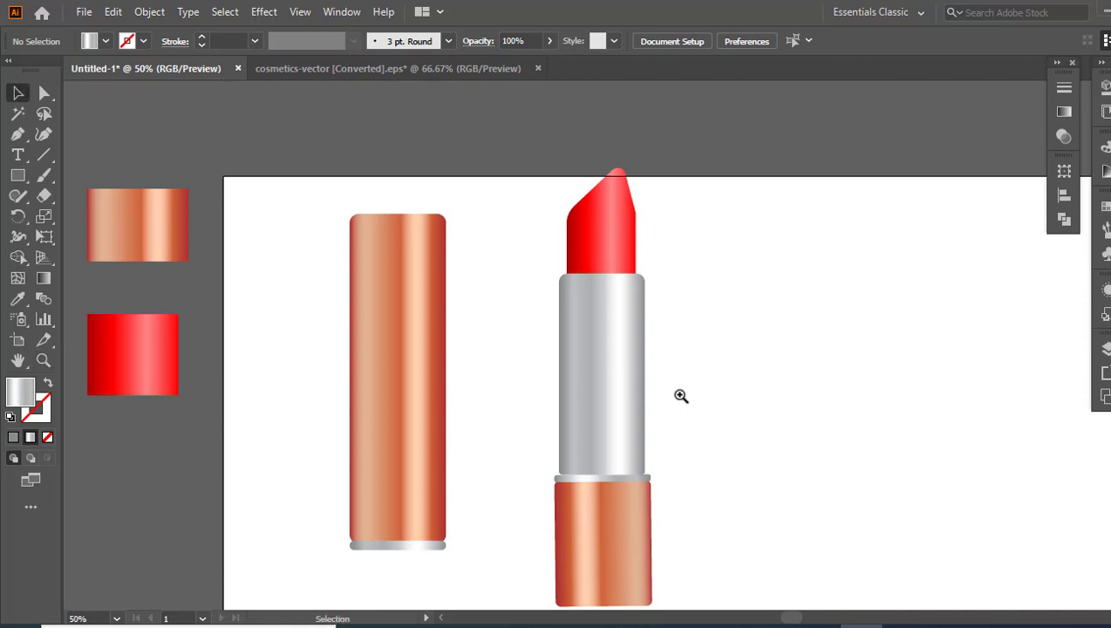
drag(610, 258, 608, 232)
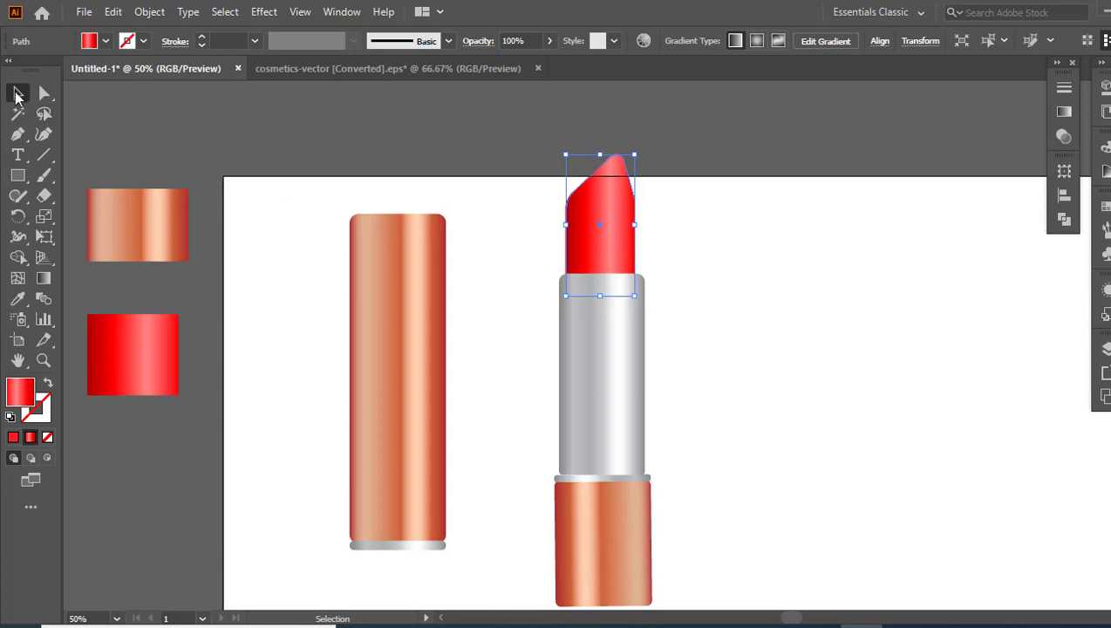
Round the corner at the red lipstick's right shoulder, below the slanted tip
click(44, 93)
click(634, 200)
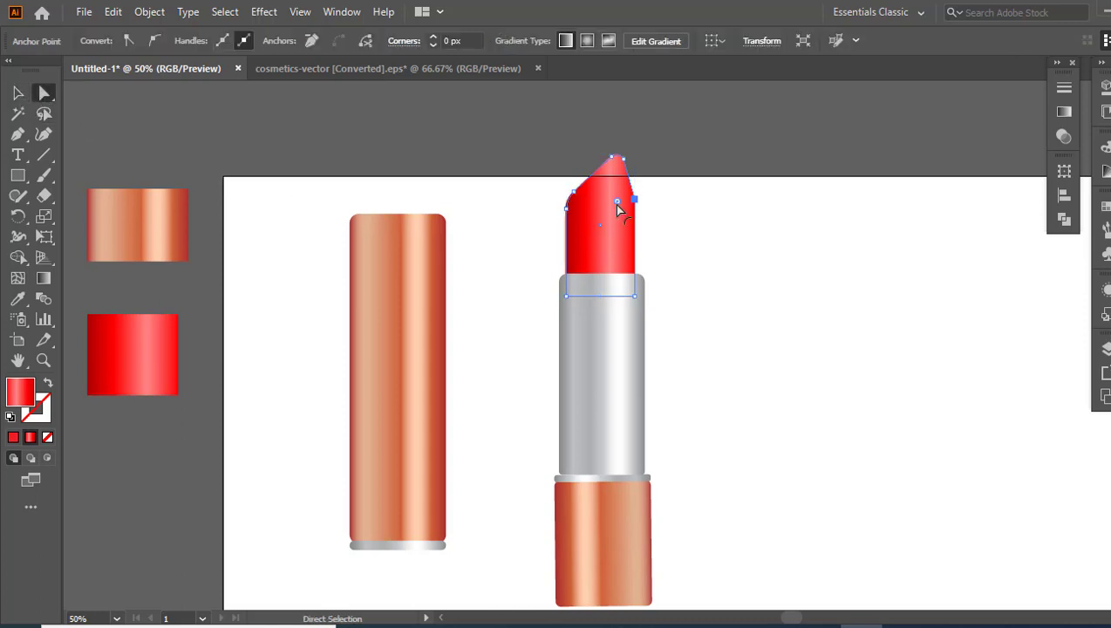
drag(617, 201, 591, 217)
click(729, 268)
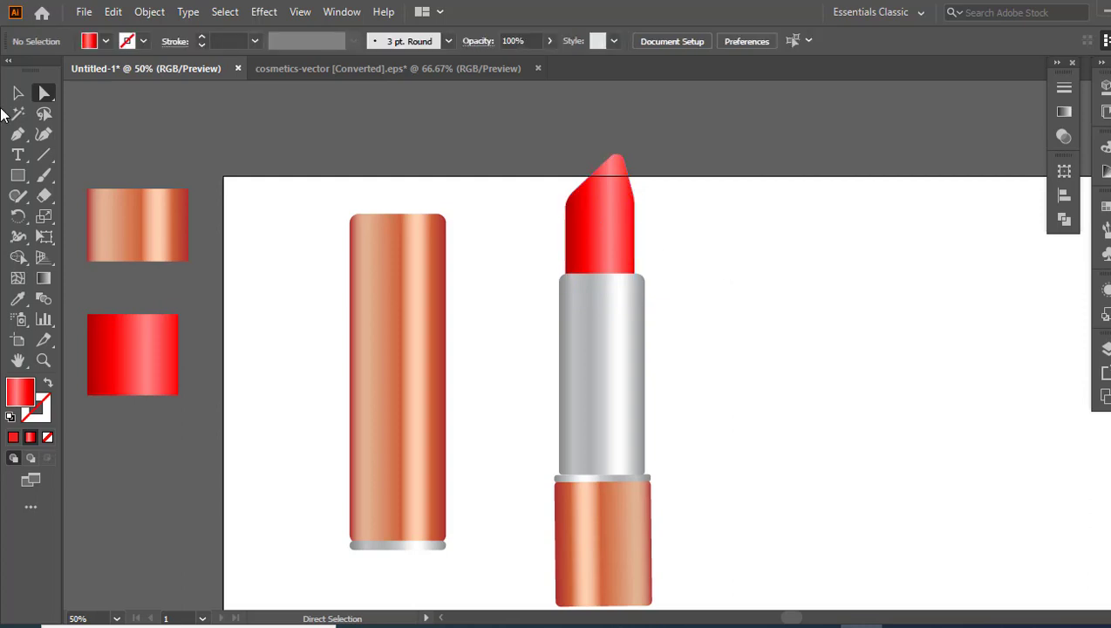
Nudge the red lipstick slightly up and to the right to centre it in the silver tube
click(18, 93)
drag(598, 251, 602, 246)
click(705, 370)
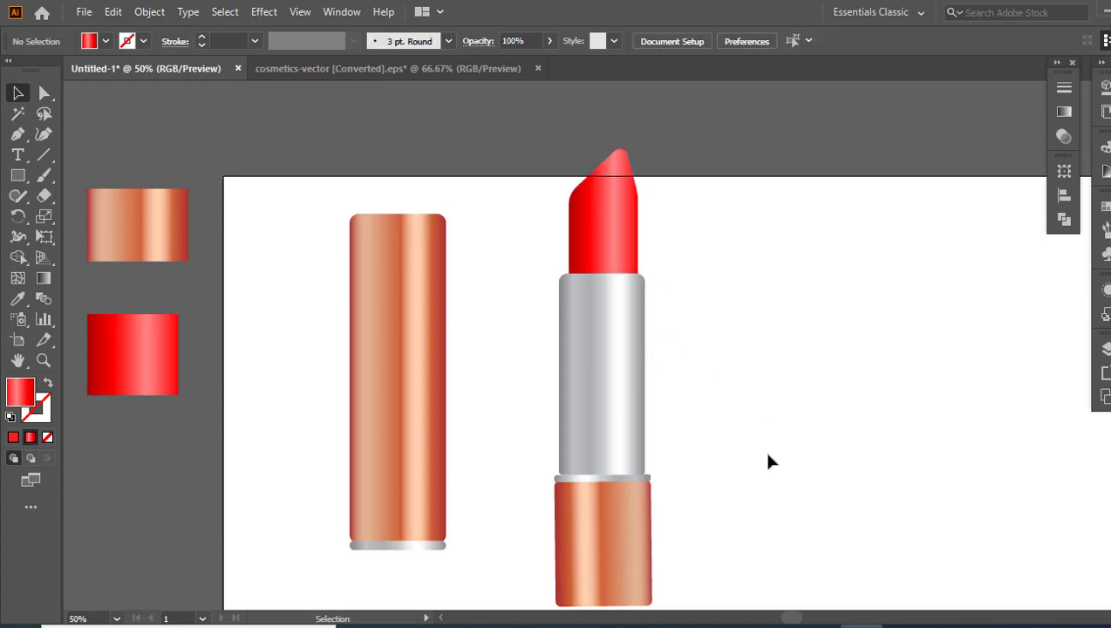
Group all parts of the open lipstick and move the group about 234 px right and 56 px down, fully onto the artboard
drag(549, 163, 689, 600)
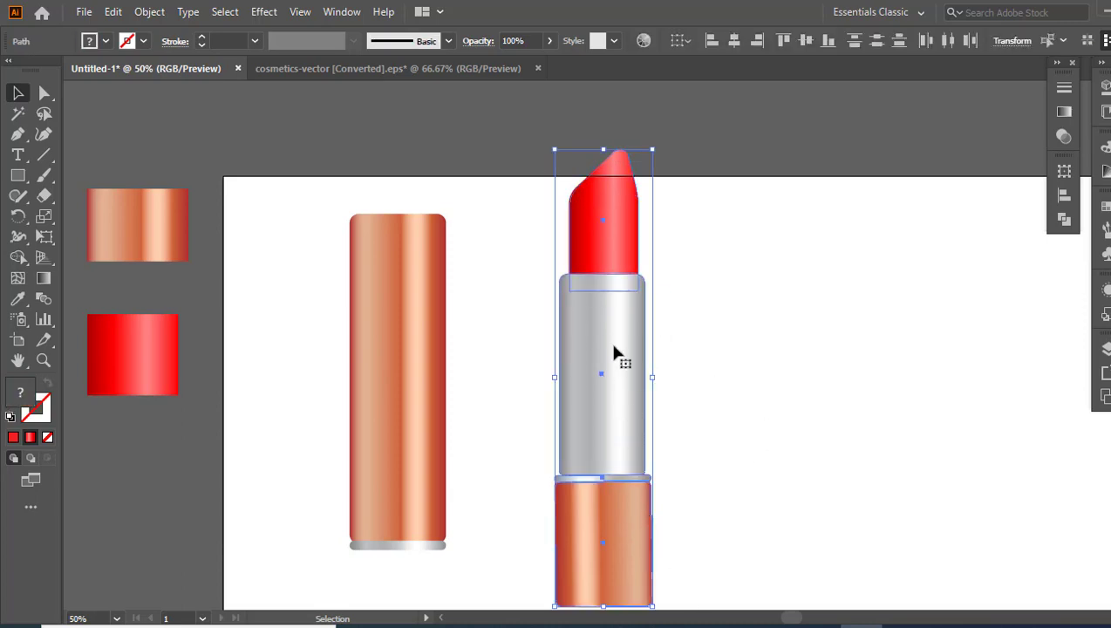
right_click(610, 340)
click(703, 375)
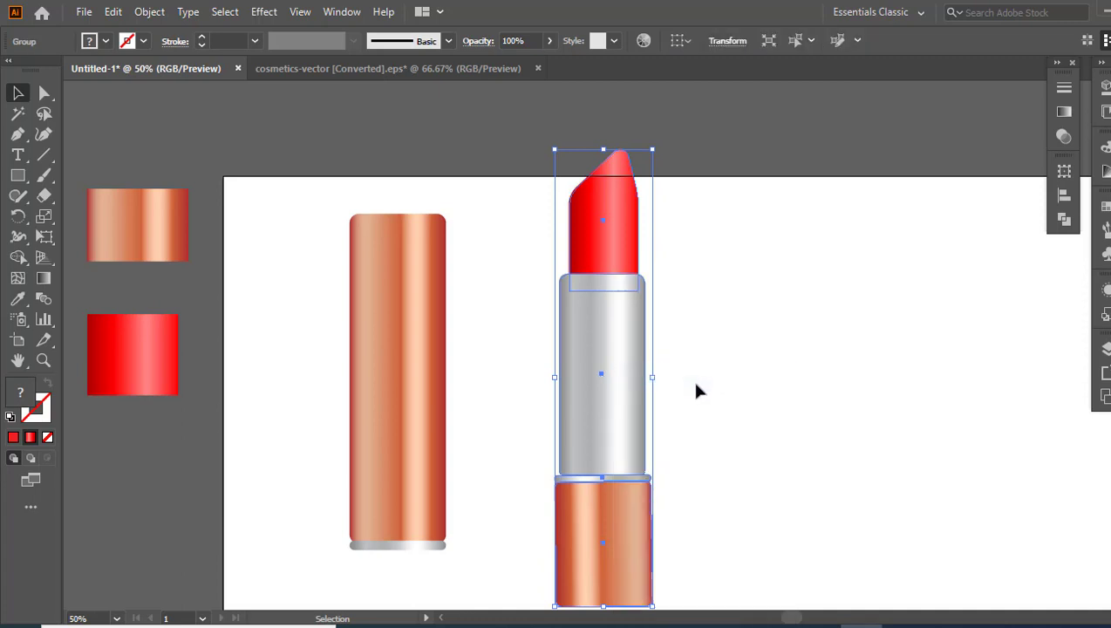
key(z)
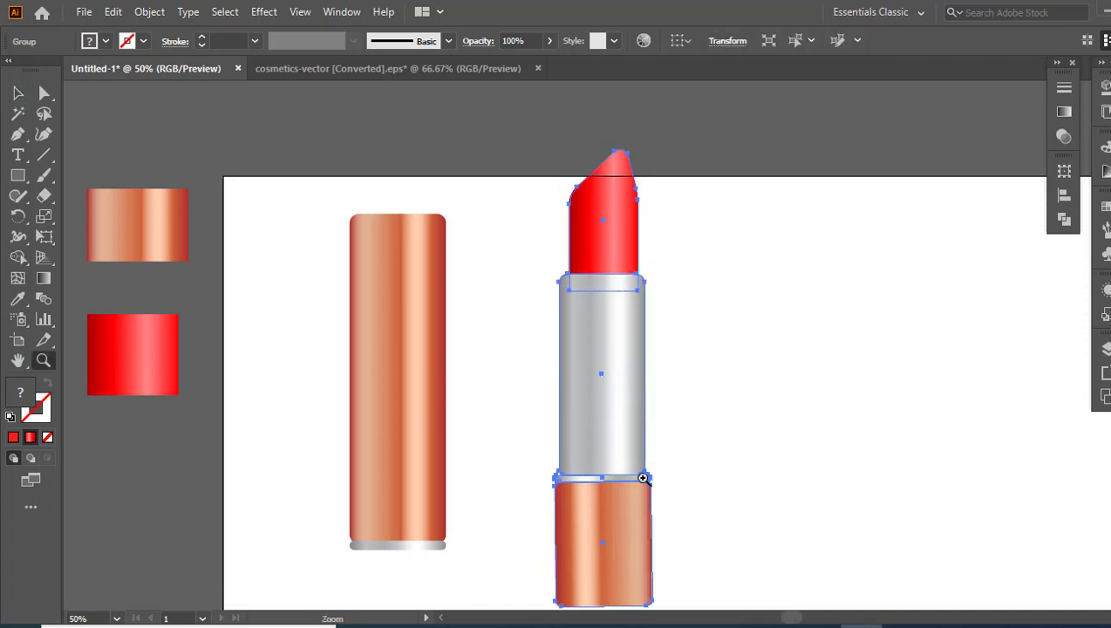
alt+click(620, 464)
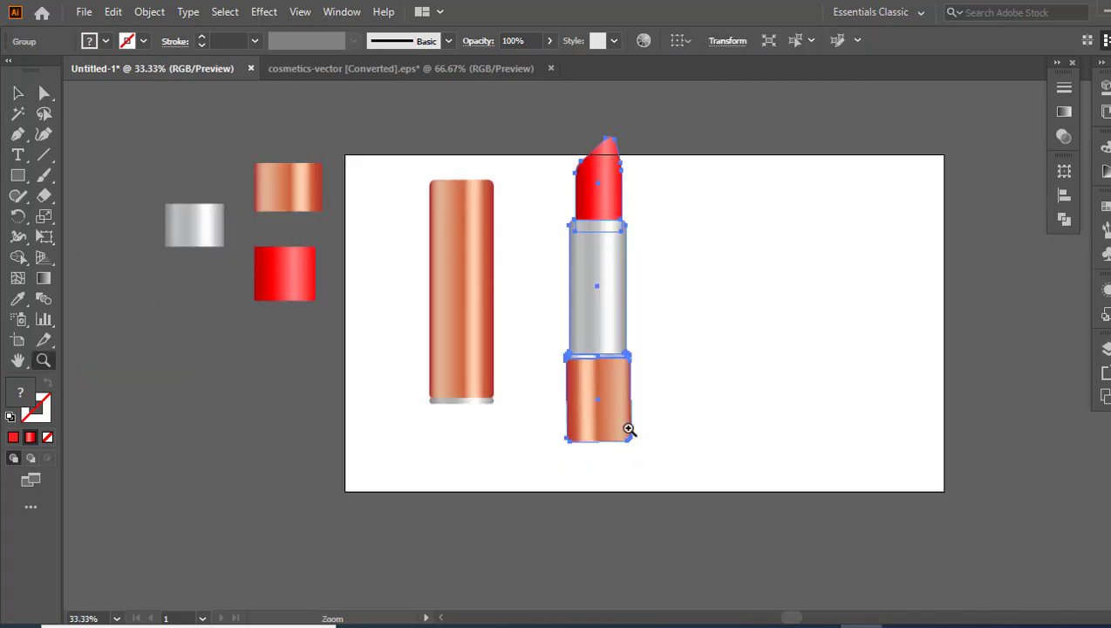
key(v)
drag(596, 315, 705, 344)
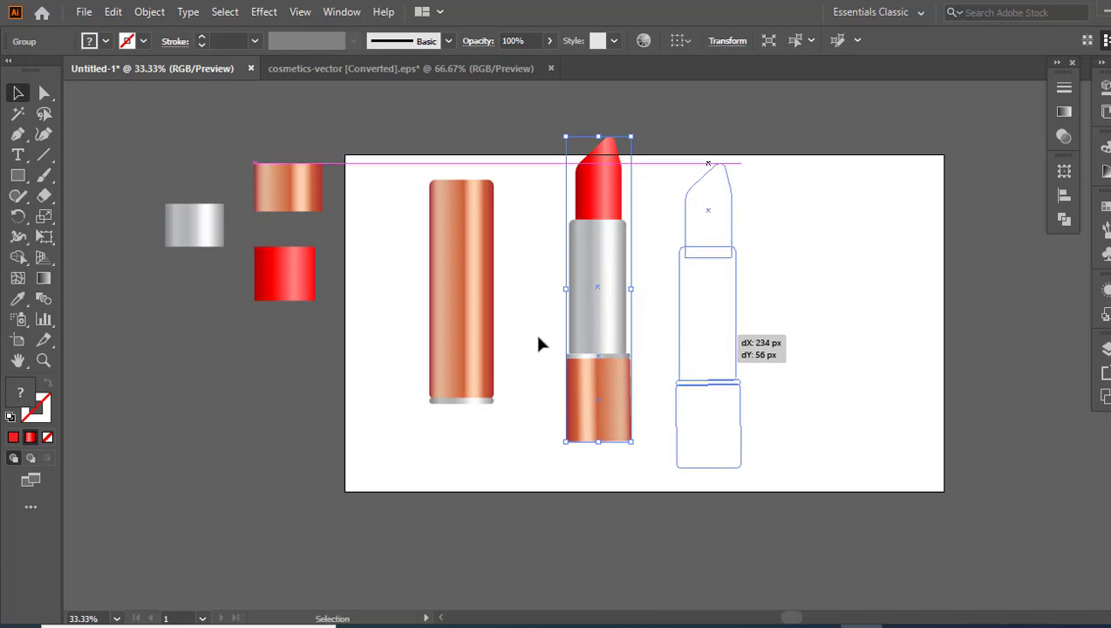
Group the tall copper cap with the silver band at its lower end
click(465, 293)
right_click(463, 289)
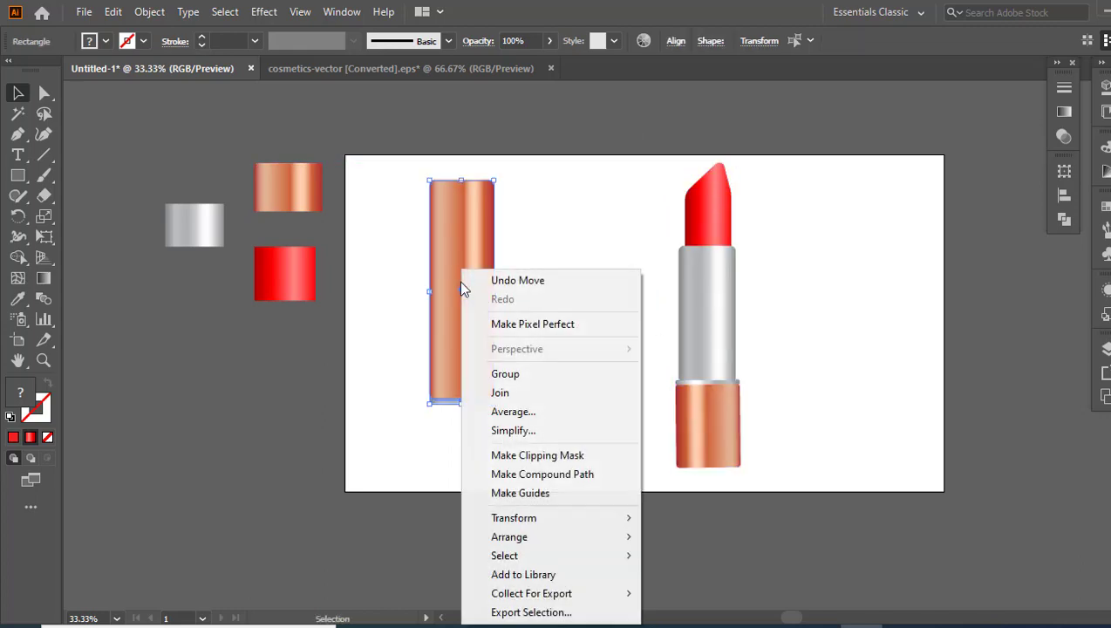
click(531, 381)
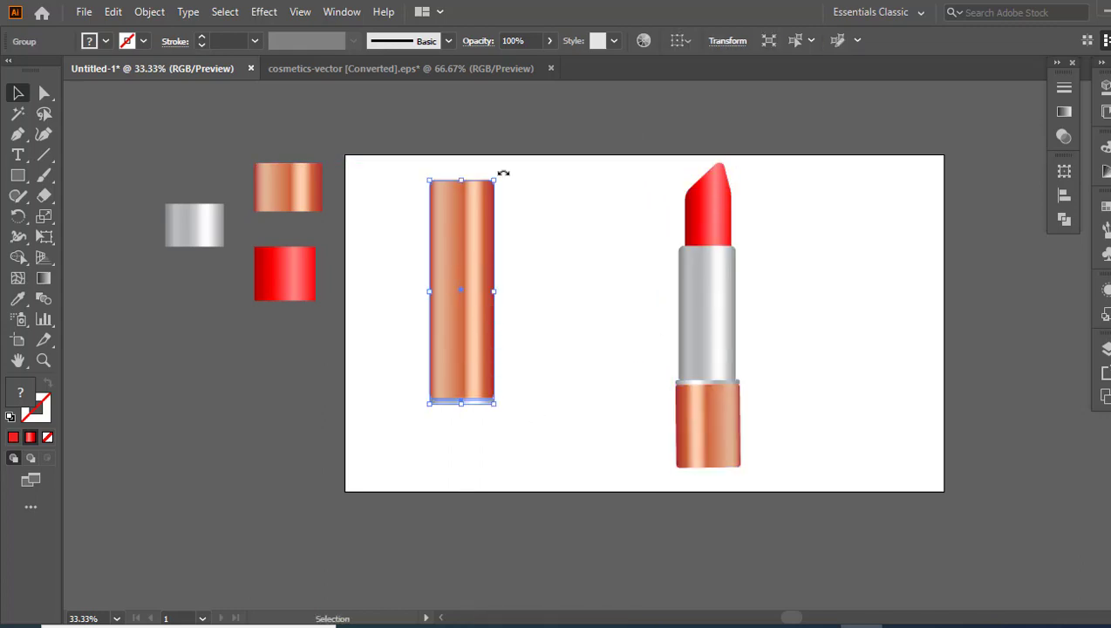
Tilt the cap group clockwise and move it about 289 px right and 140 px down, leaning its upper corner against the silver tube
drag(503, 173, 543, 228)
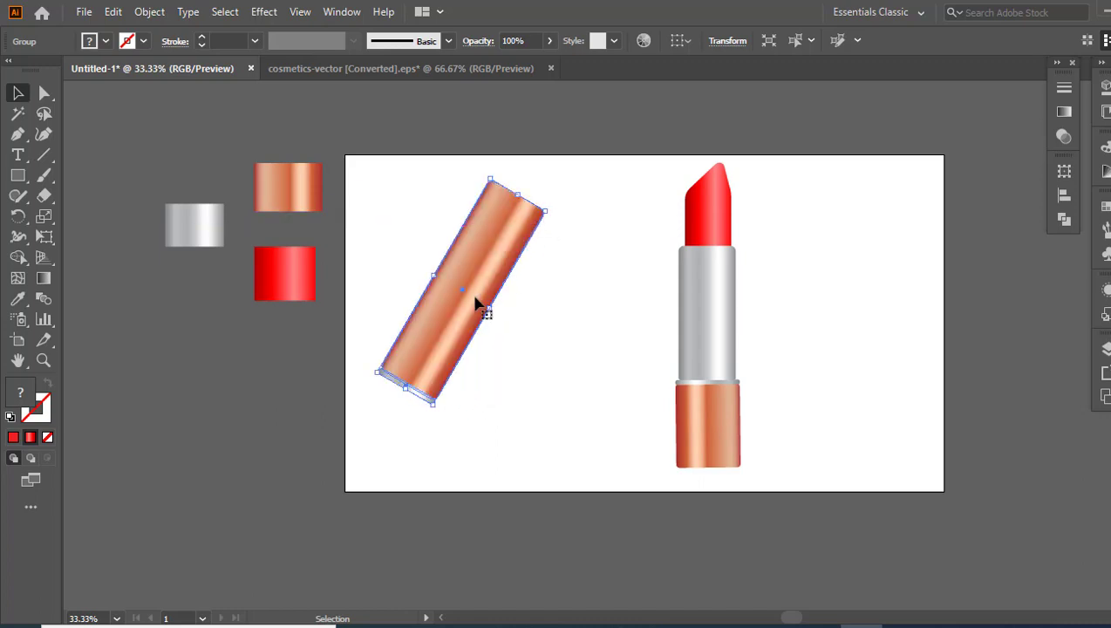
drag(426, 352, 561, 416)
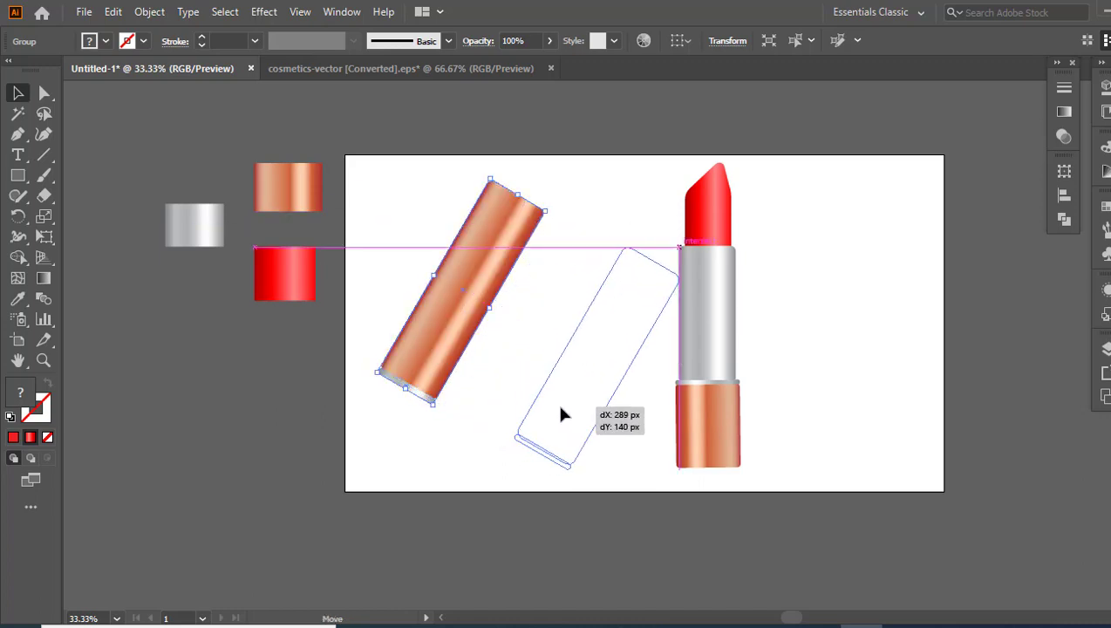
click(599, 515)
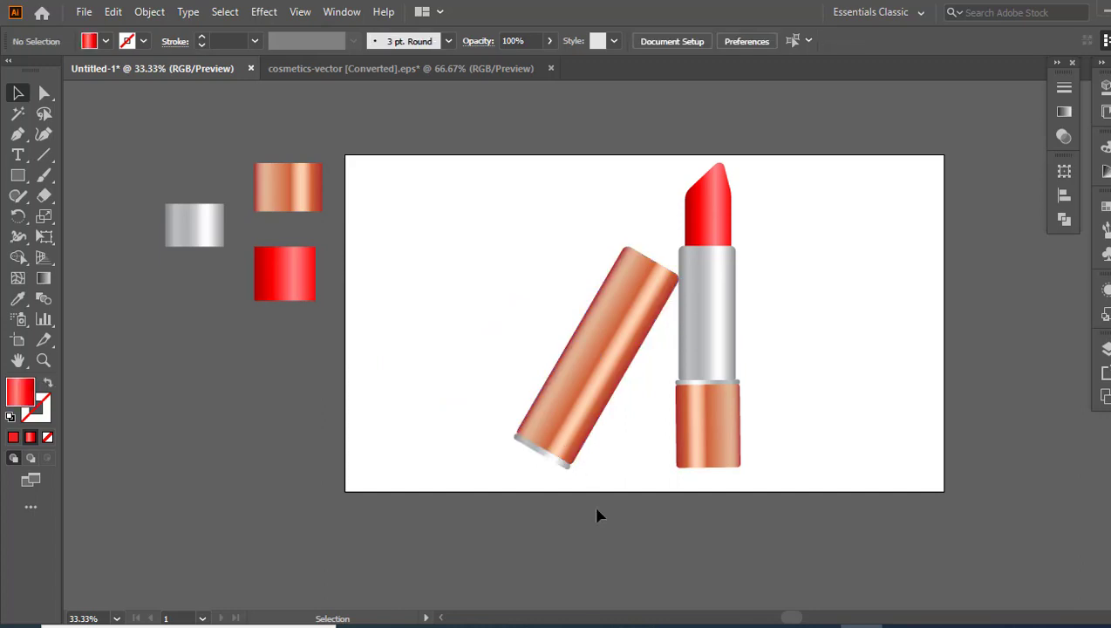
Delete the copper, red and silver gradient sample rectangles beside the artboard
drag(388, 379, 204, 148)
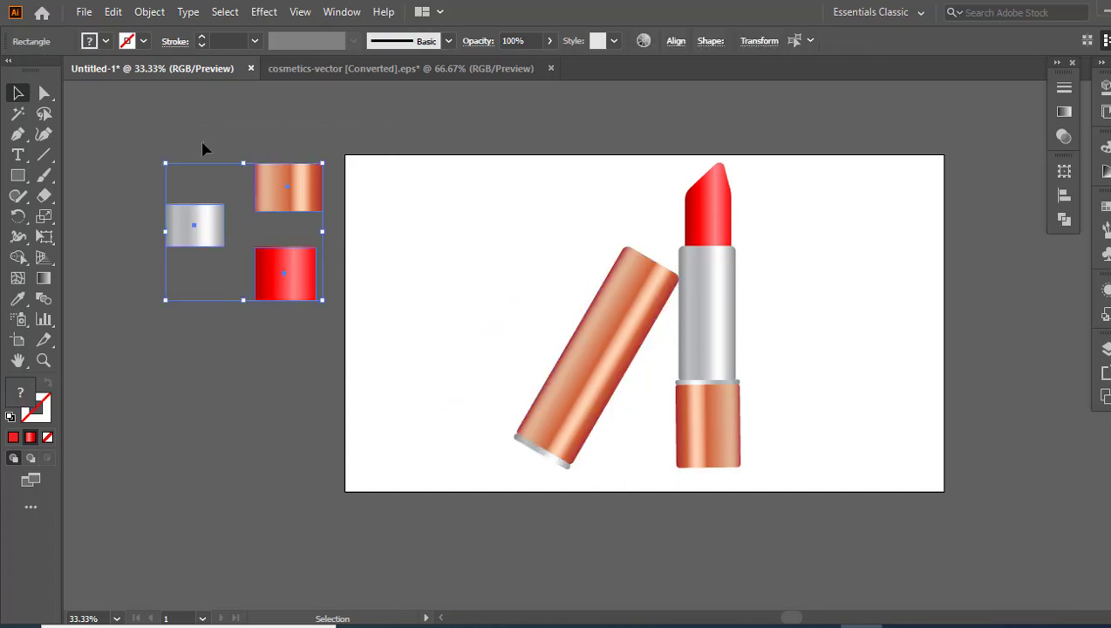
key(Delete)
key(z)
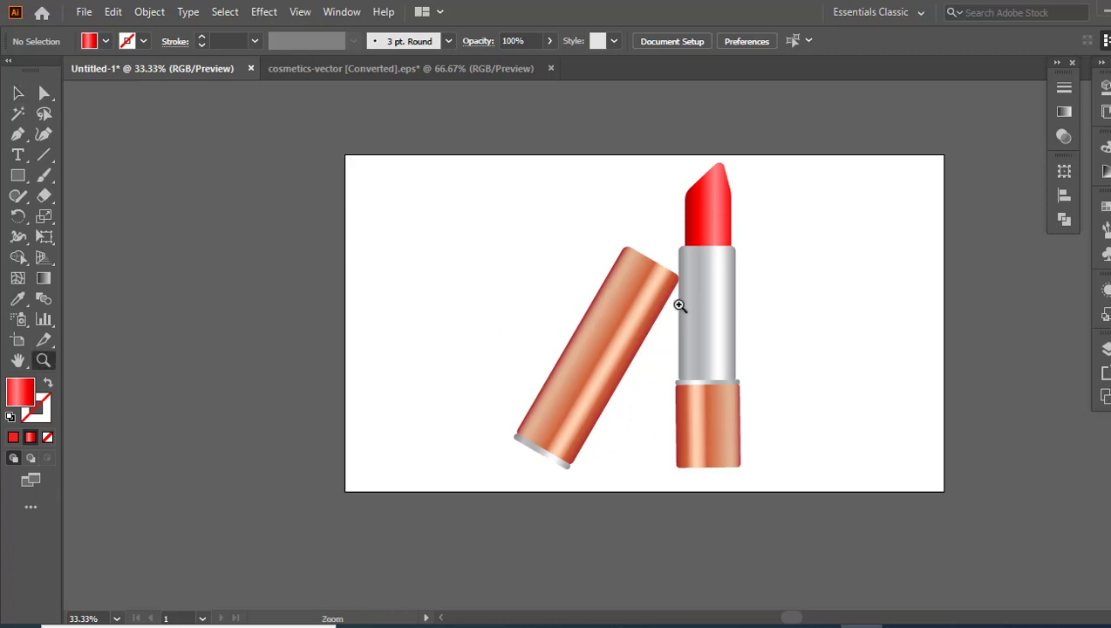
click(680, 305)
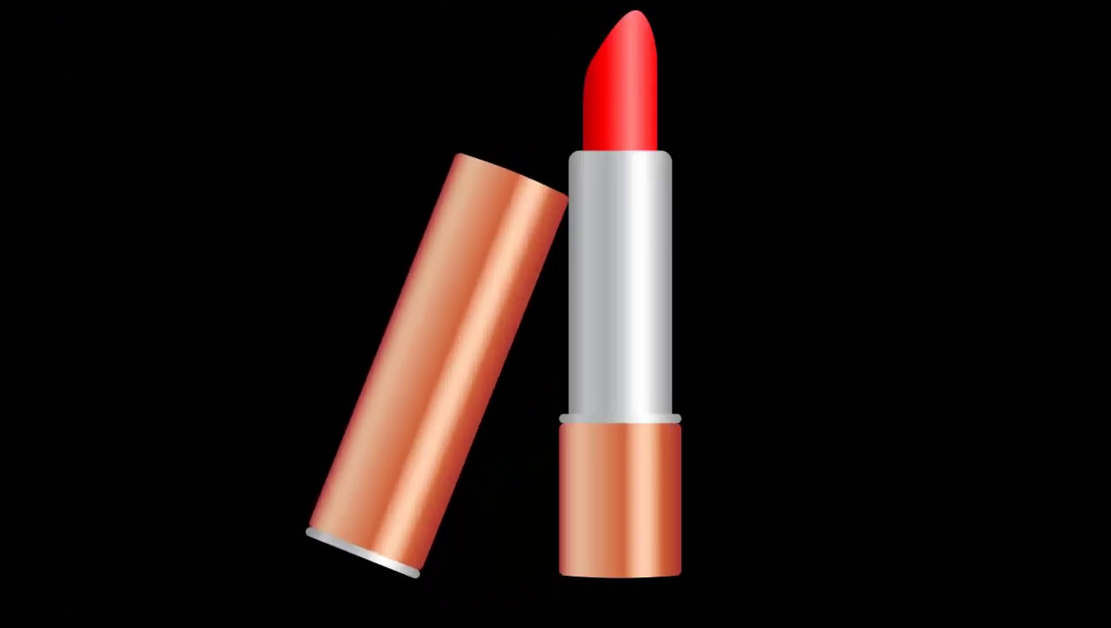